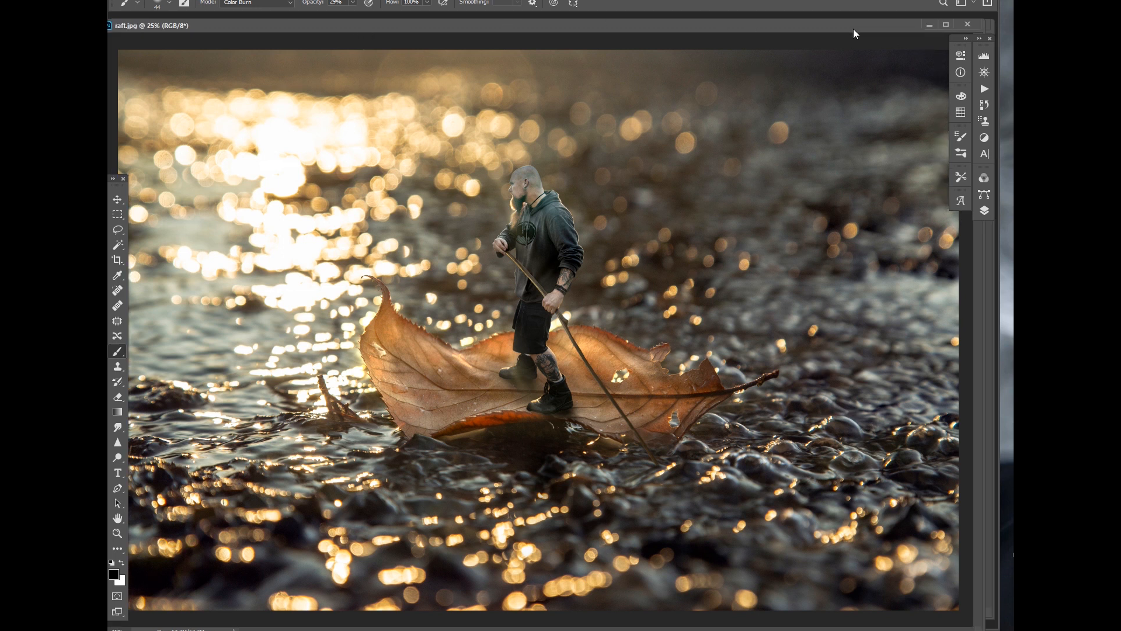
Close the finished raft.jpg image and minimize the raft.psd document window.
{"action": "left_click_drag", "start_coordinate": [870, 27], "coordinate": [888, 48]}
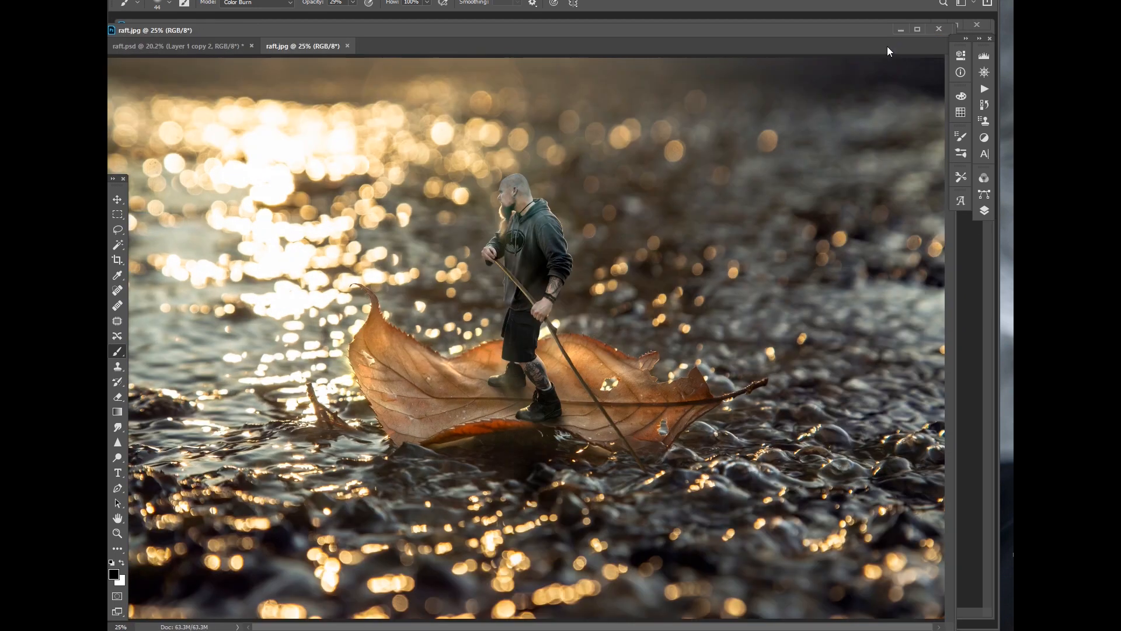
{"action": "left_click", "coordinate": [348, 45]}
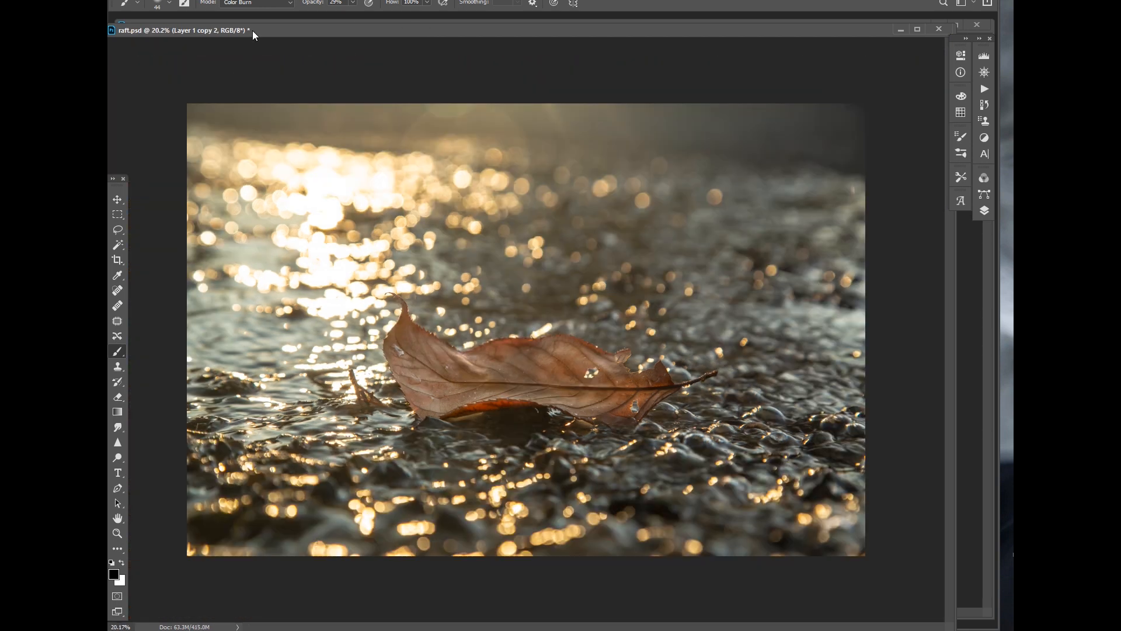
{"action": "left_click", "coordinate": [902, 29]}
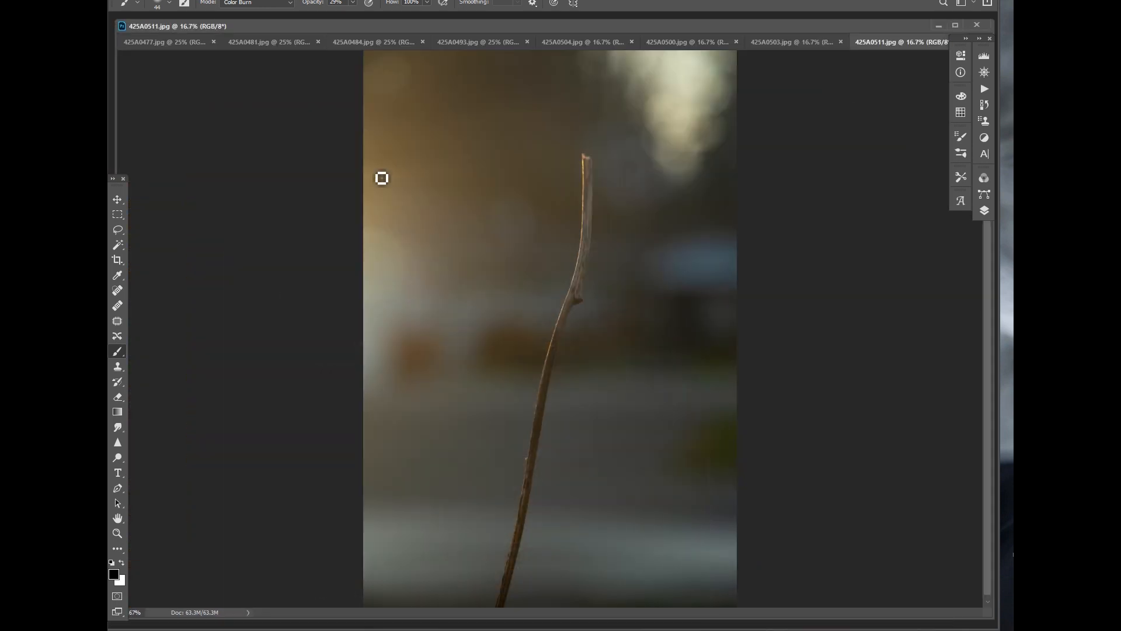
Compare the candidate leaf photos 425A0477, 425A0481, 425A0484 and 425A0493.
{"action": "left_click", "coordinate": [192, 43]}
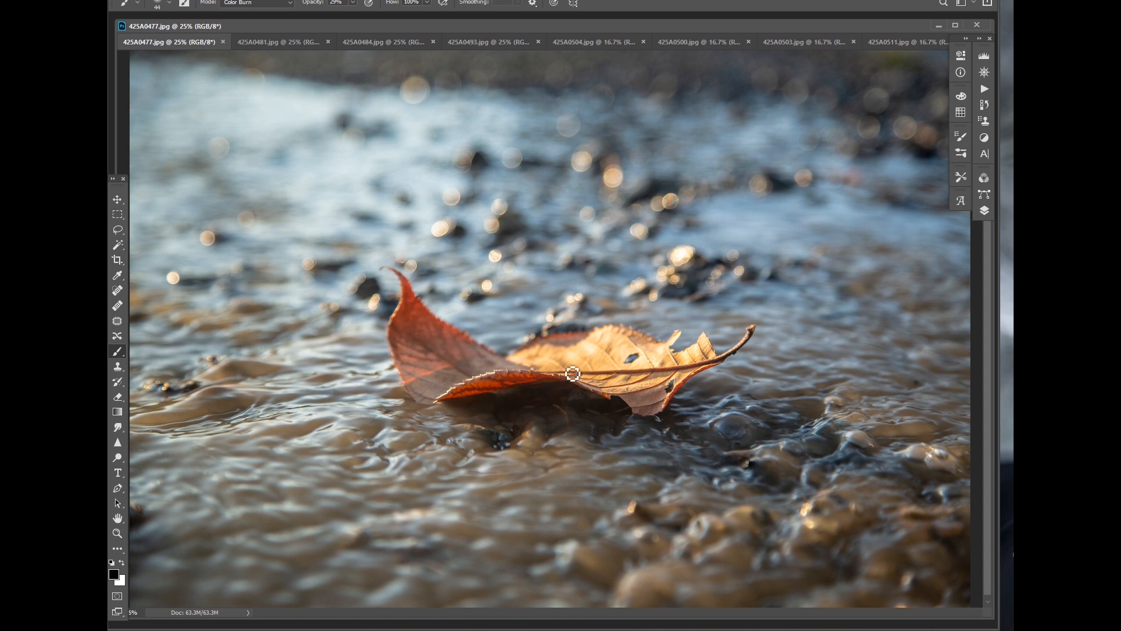
{"action": "left_click", "coordinate": [288, 45]}
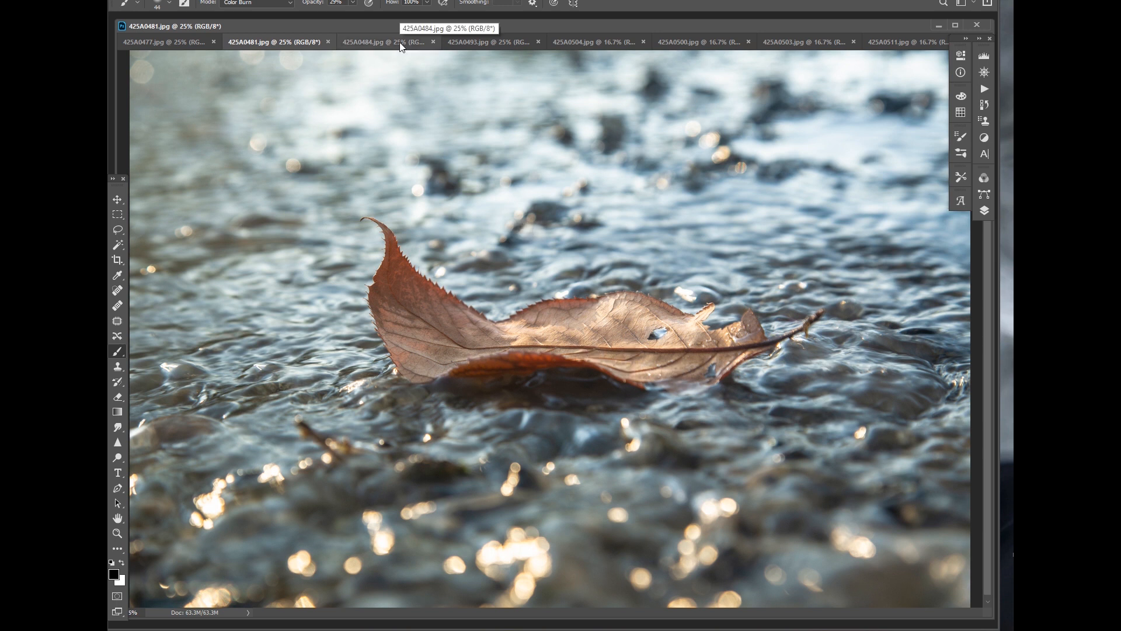
{"action": "left_click", "coordinate": [193, 44]}
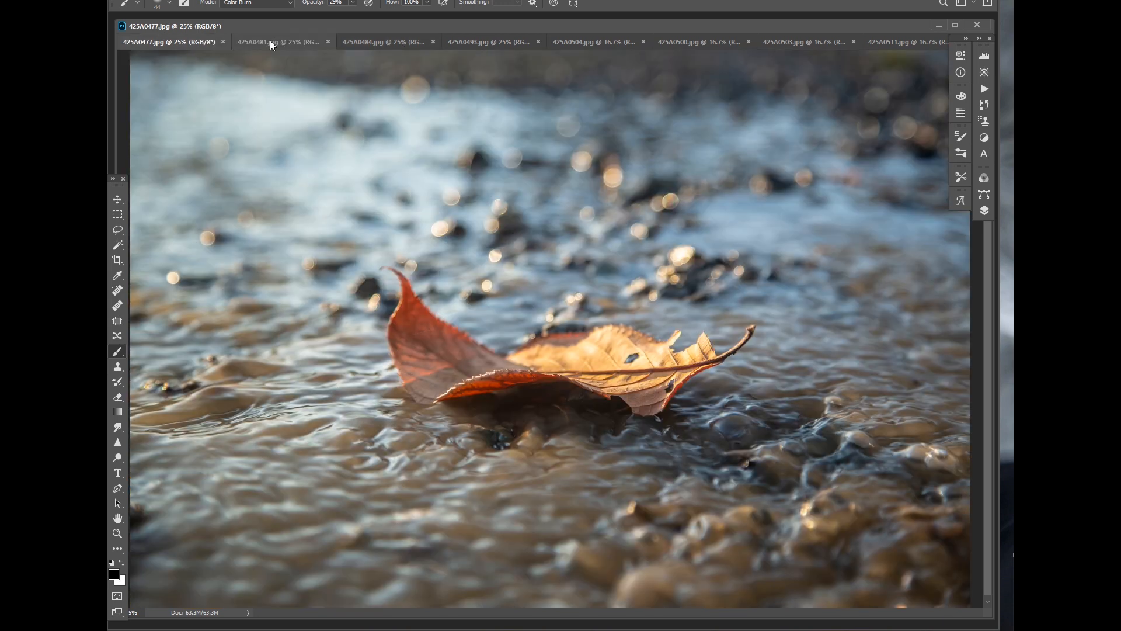
{"action": "left_click", "coordinate": [272, 43]}
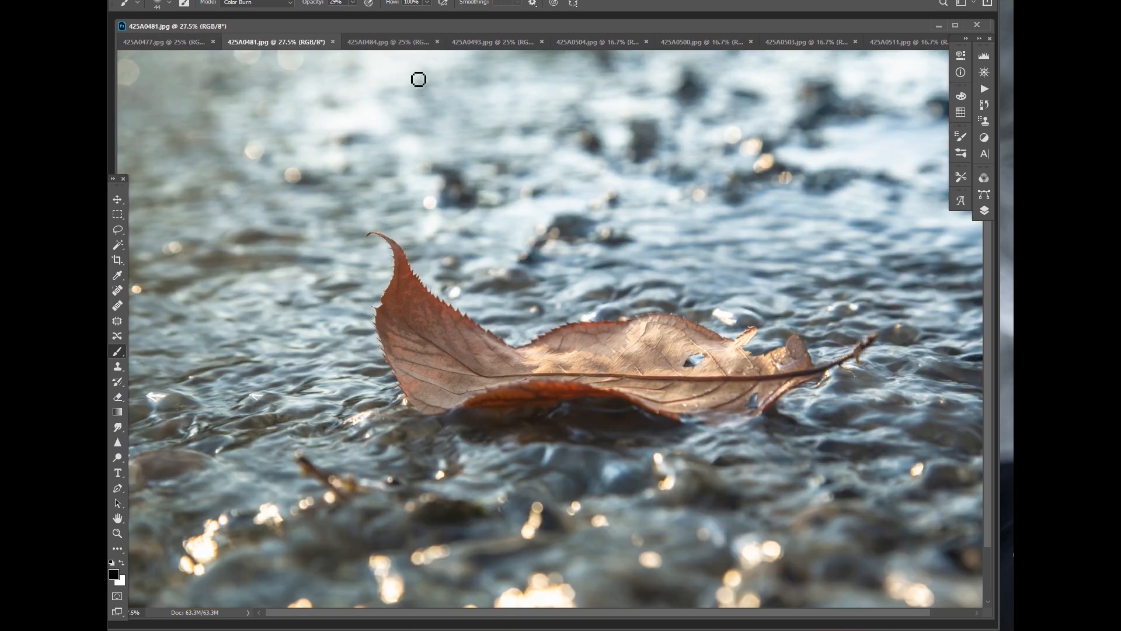
{"action": "left_click", "coordinate": [389, 43]}
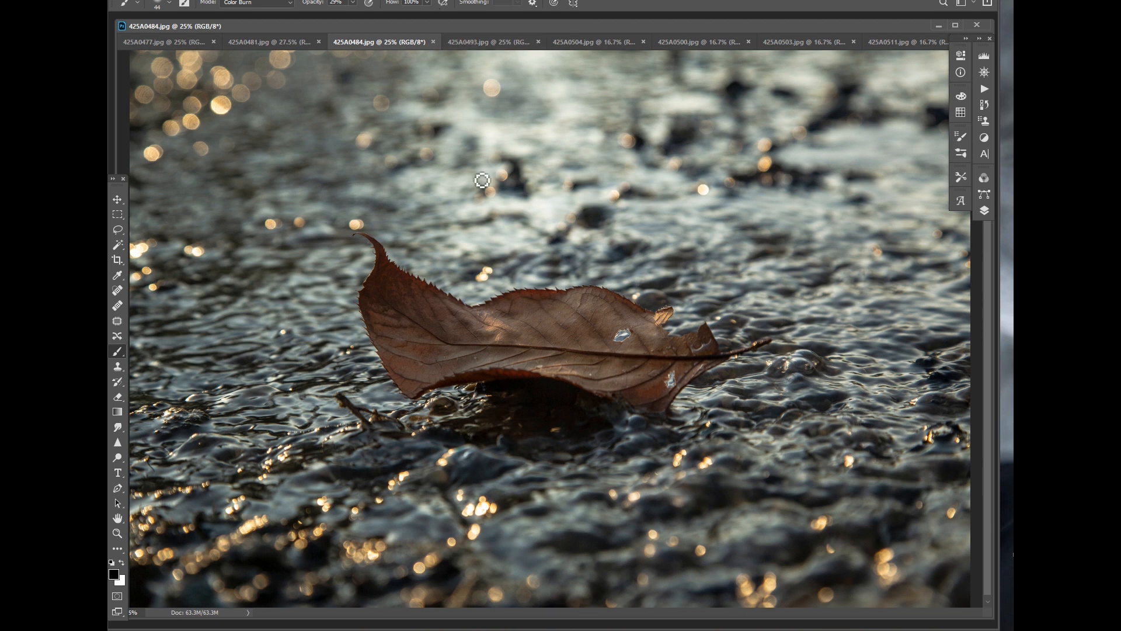
{"action": "left_click", "coordinate": [479, 40]}
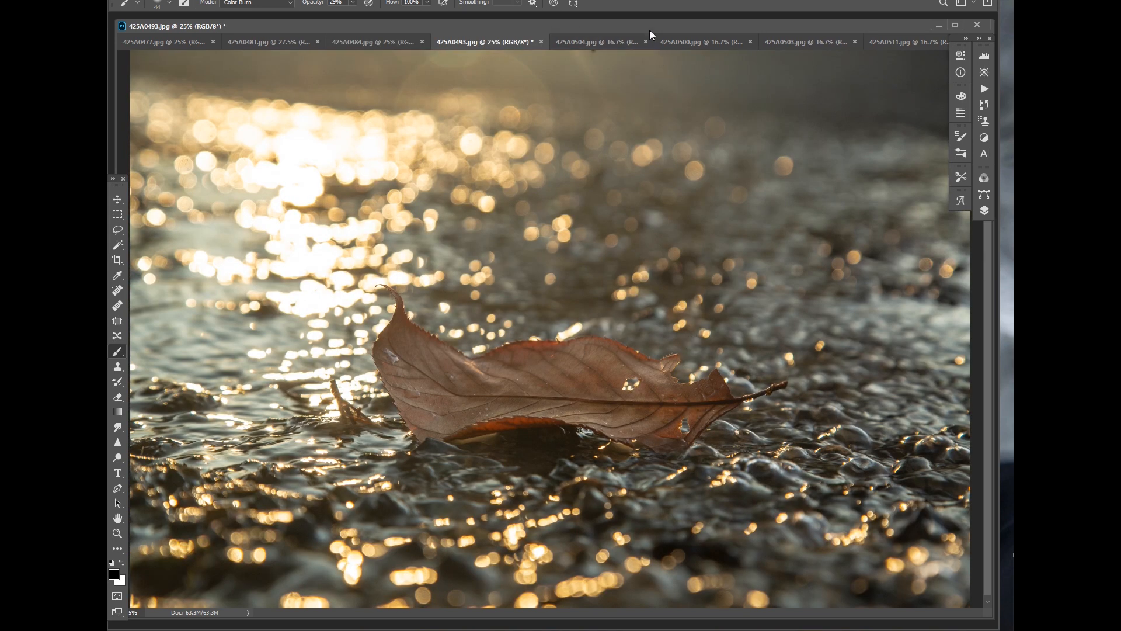
Enlarge the photo window and close the leaf photos 425A0477.jpg, 425A0481.jpg and 425A0484.jpg, keeping 425A0493.jpg open.
{"action": "left_click_drag", "start_coordinate": [651, 26], "coordinate": [646, 23]}
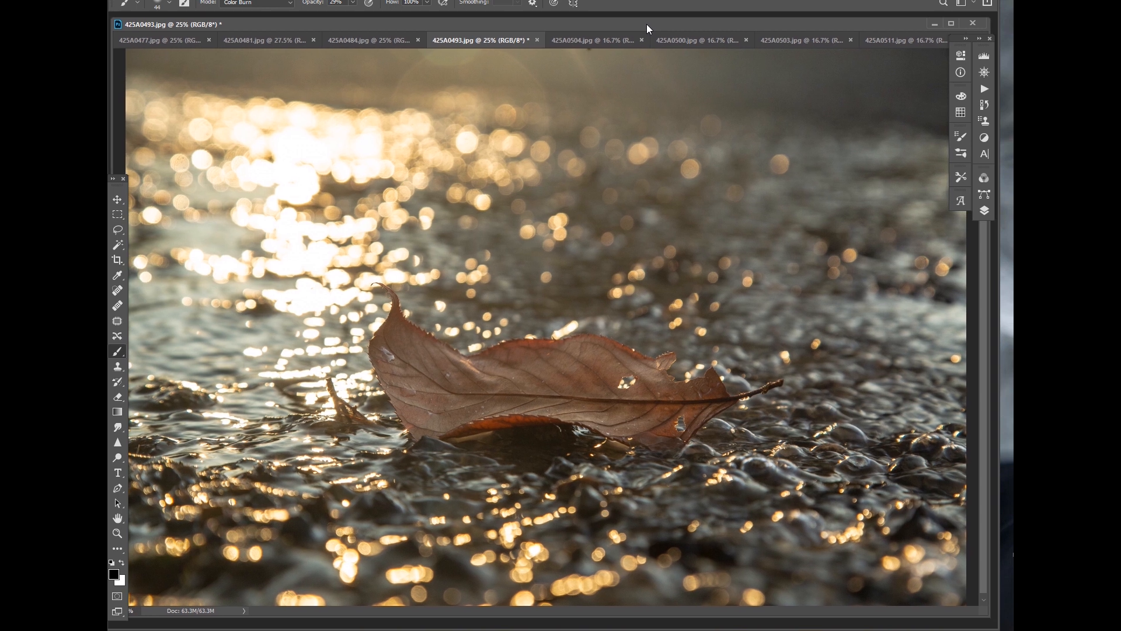
{"action": "left_click_drag", "start_coordinate": [993, 622], "coordinate": [1010, 630]}
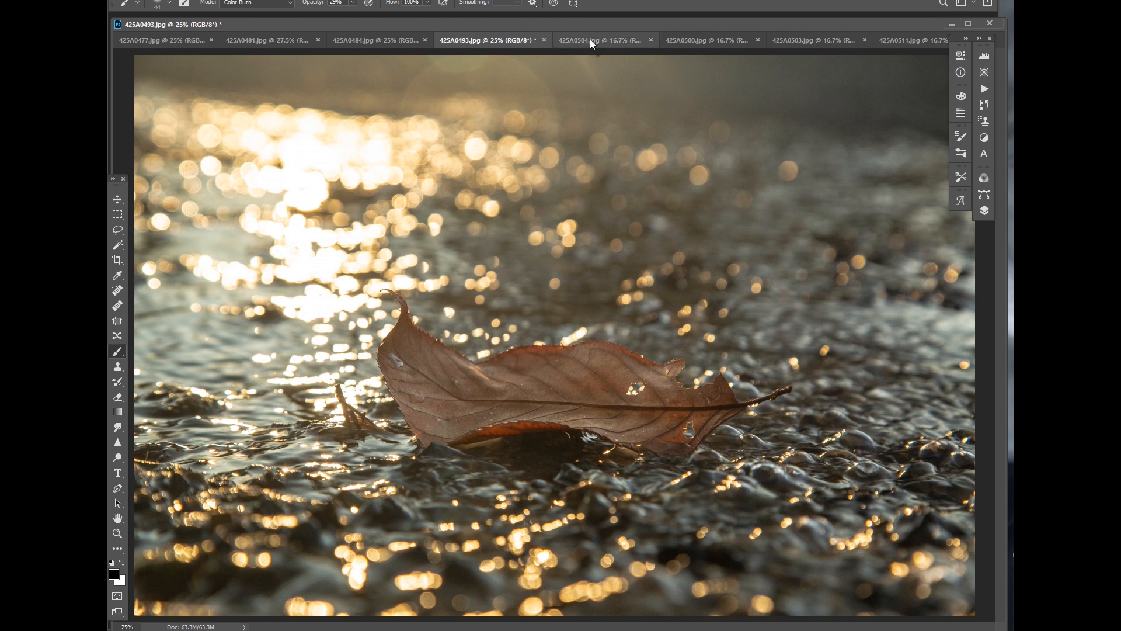
{"action": "left_click", "coordinate": [198, 40]}
{"action": "left_click", "coordinate": [215, 39]}
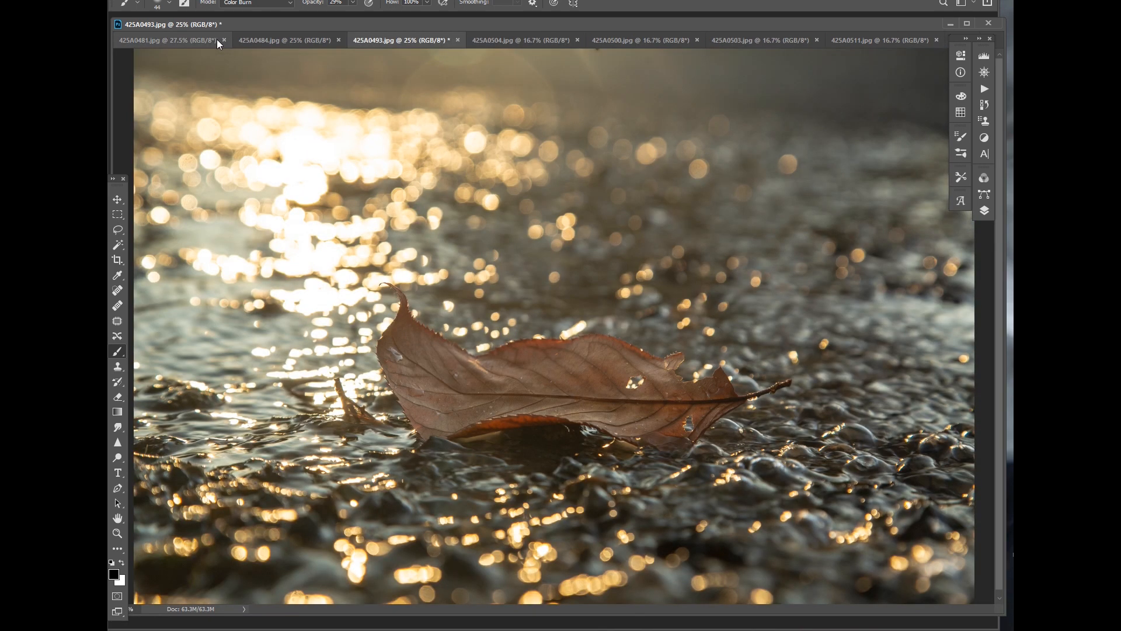
{"action": "left_click", "coordinate": [223, 40]}
{"action": "left_click", "coordinate": [219, 40]}
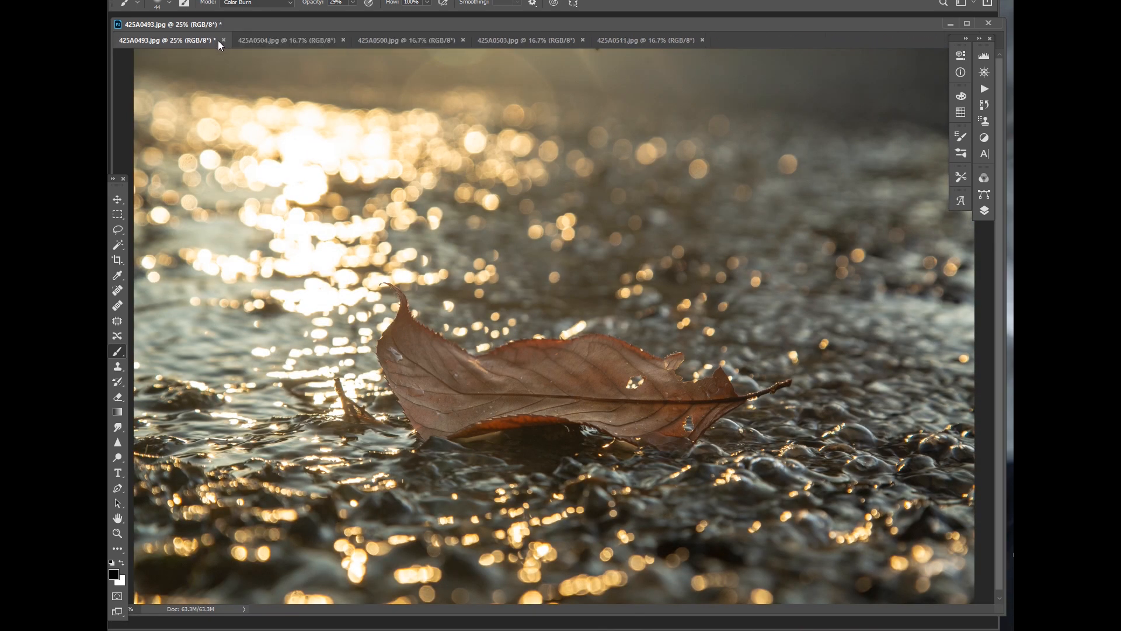
Keep 425A0493.jpg open and view the man photo 425A0504.jpg and the stick photo 425A0511.jpg before returning to the leaf.
{"action": "left_click", "coordinate": [223, 40]}
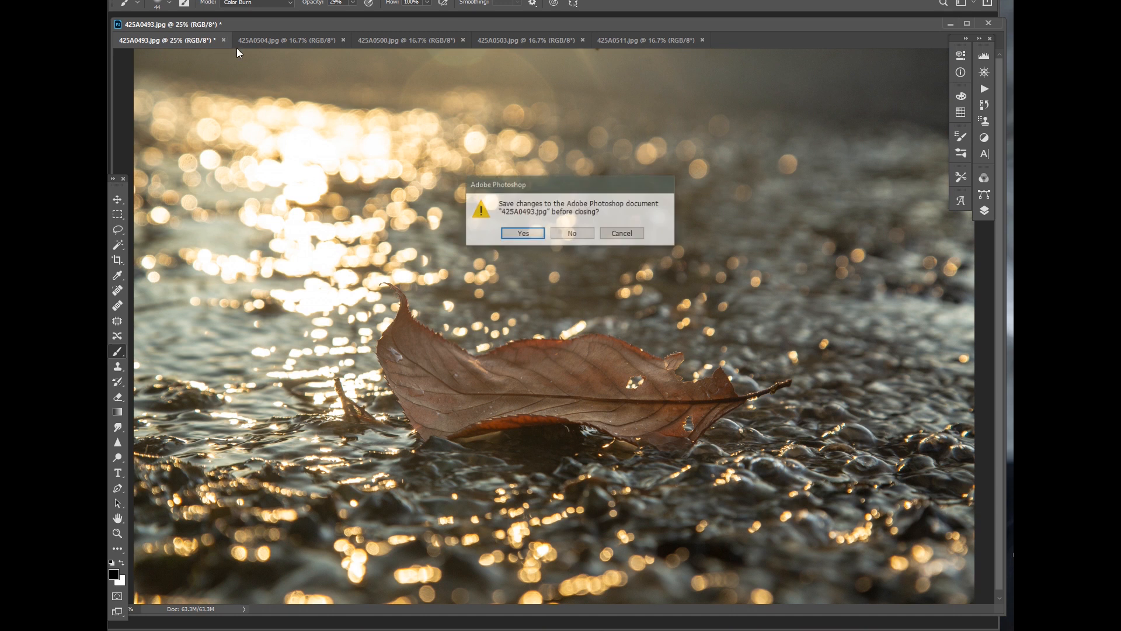
{"action": "left_click", "coordinate": [620, 234]}
{"action": "left_click", "coordinate": [266, 41]}
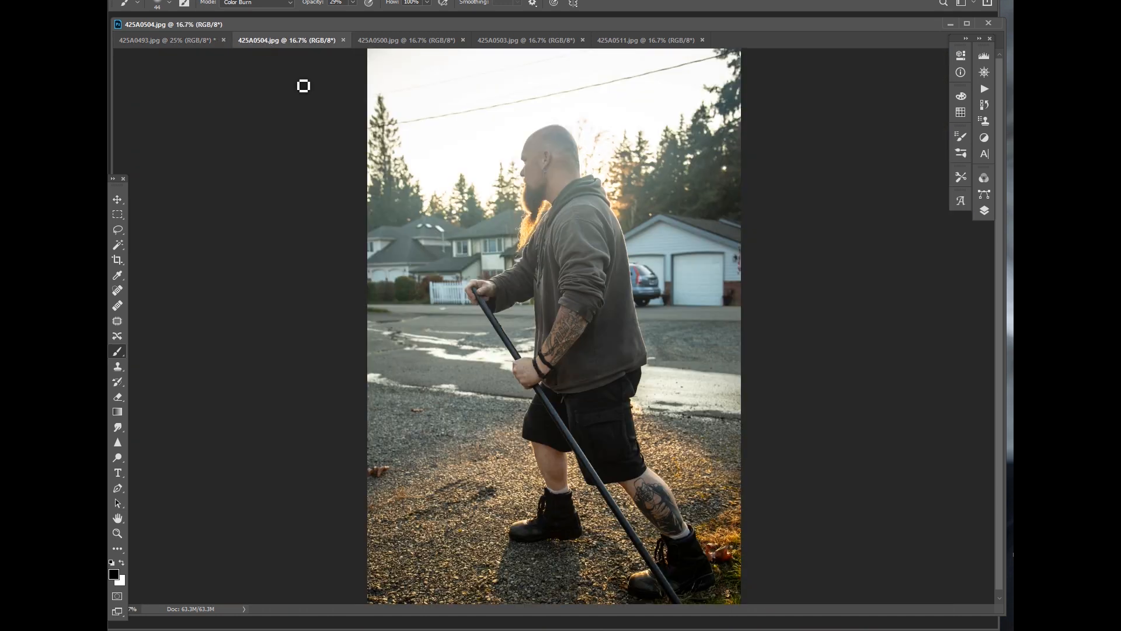
{"action": "left_click", "coordinate": [664, 41]}
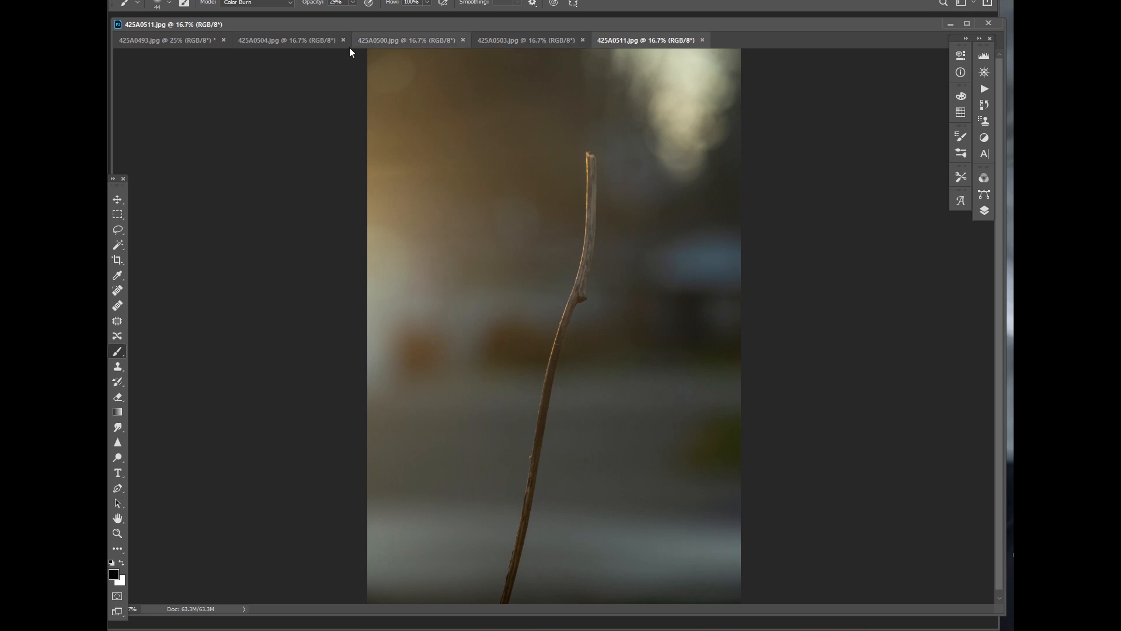
{"action": "left_click", "coordinate": [196, 46]}
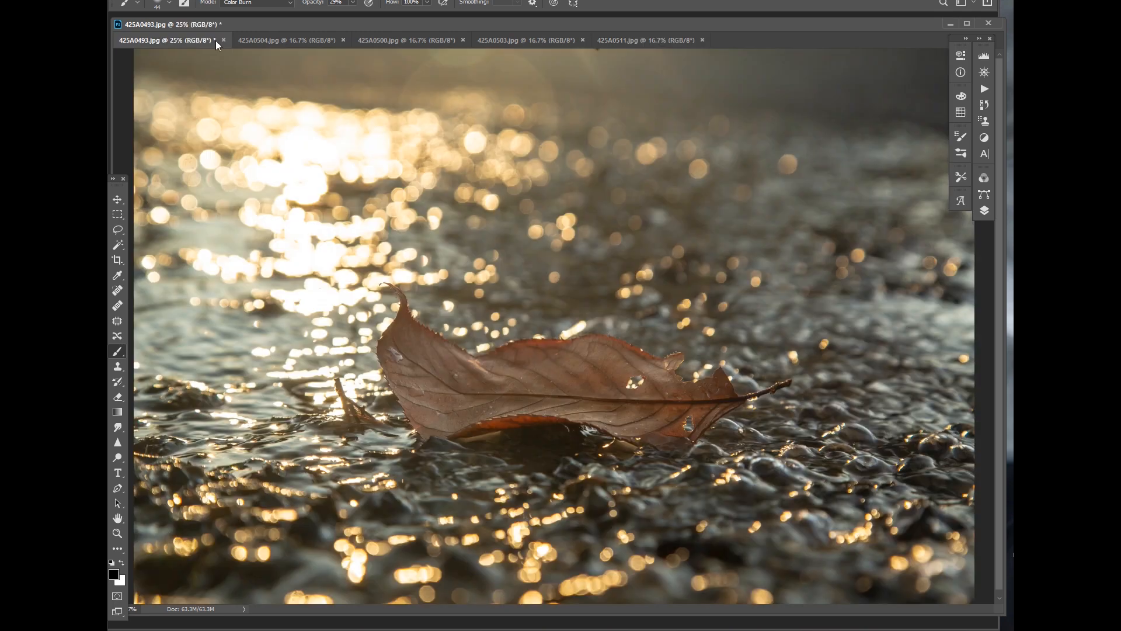
Close the leaf photo 425A0493.jpg without saving its changes.
{"action": "left_click", "coordinate": [223, 39]}
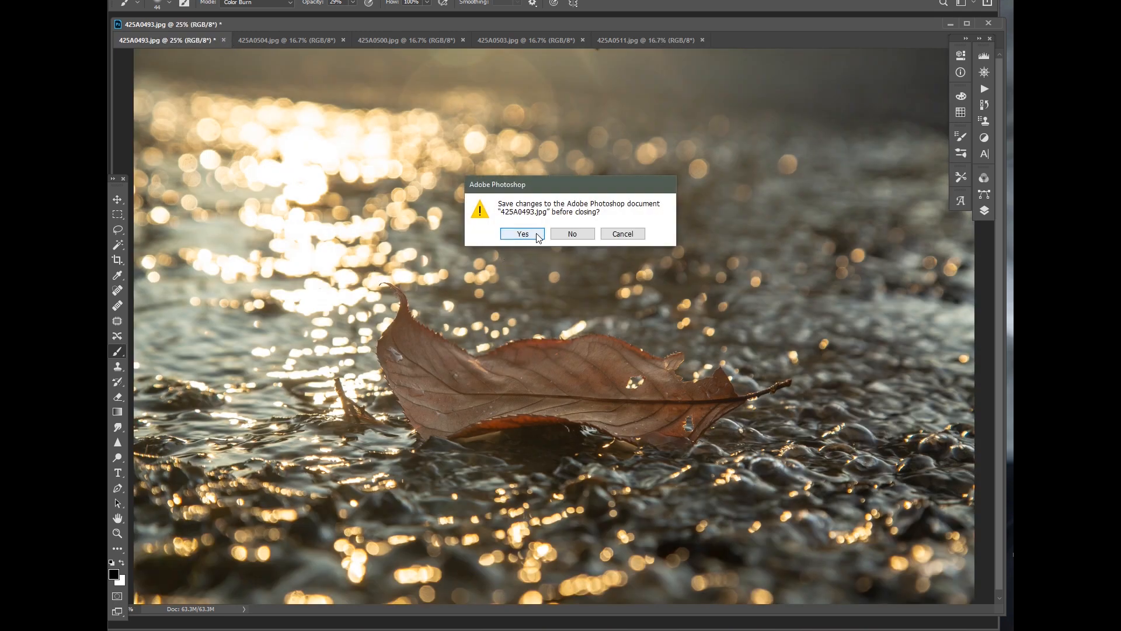
{"action": "left_click", "coordinate": [572, 234]}
Compare the man's poses with the pole in 425A0504.jpg, 425A0500.jpg and 425A0503.jpg.
{"action": "left_click", "coordinate": [170, 42]}
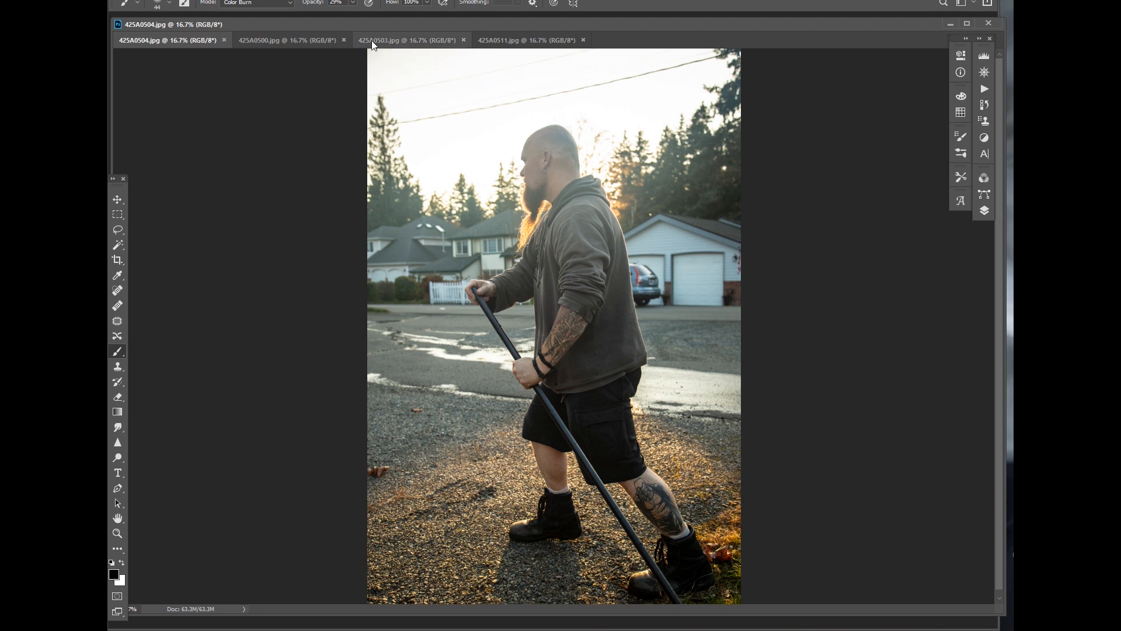
{"action": "left_click", "coordinate": [302, 40]}
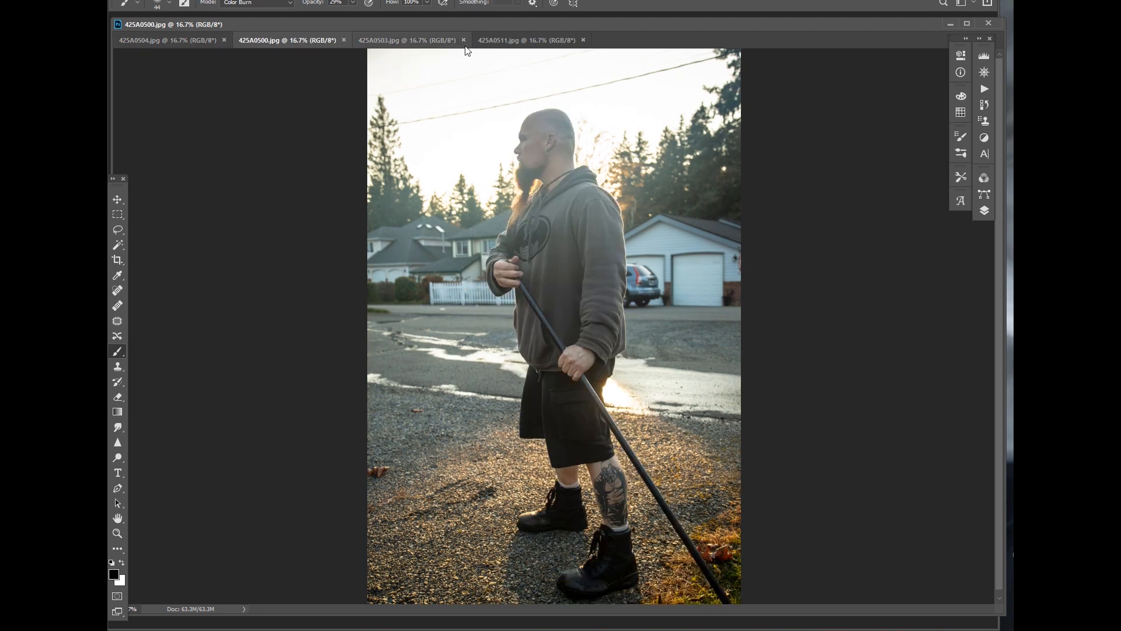
{"action": "left_click", "coordinate": [417, 40]}
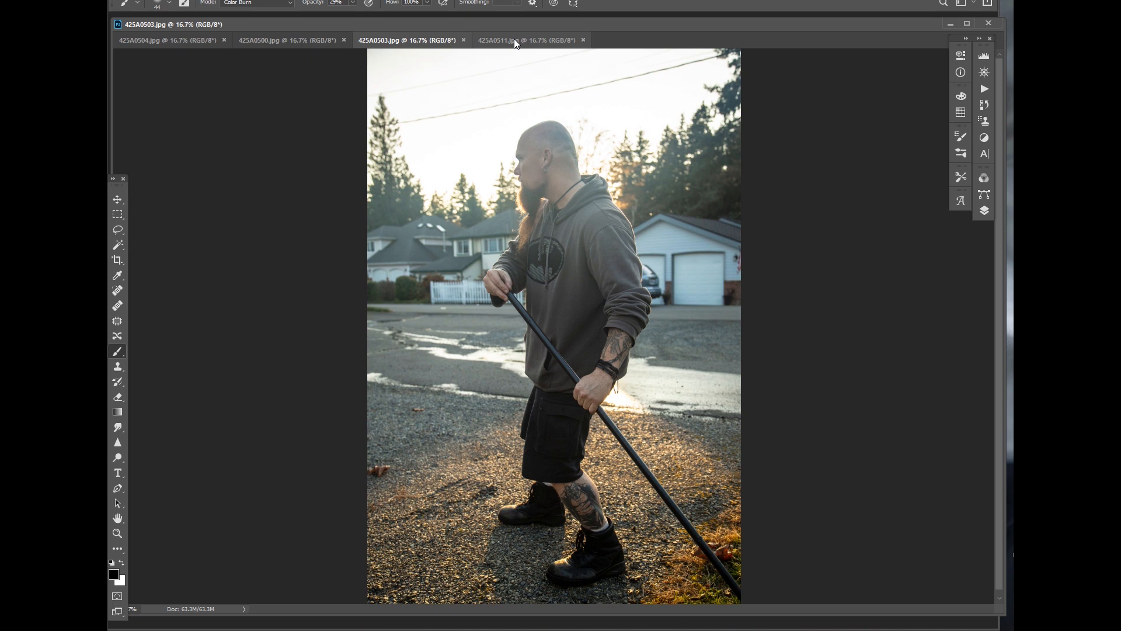
Close the stick photo 425A0511.jpg and switch from the remaining photos to the raft.psd document.
{"action": "left_click", "coordinate": [583, 39]}
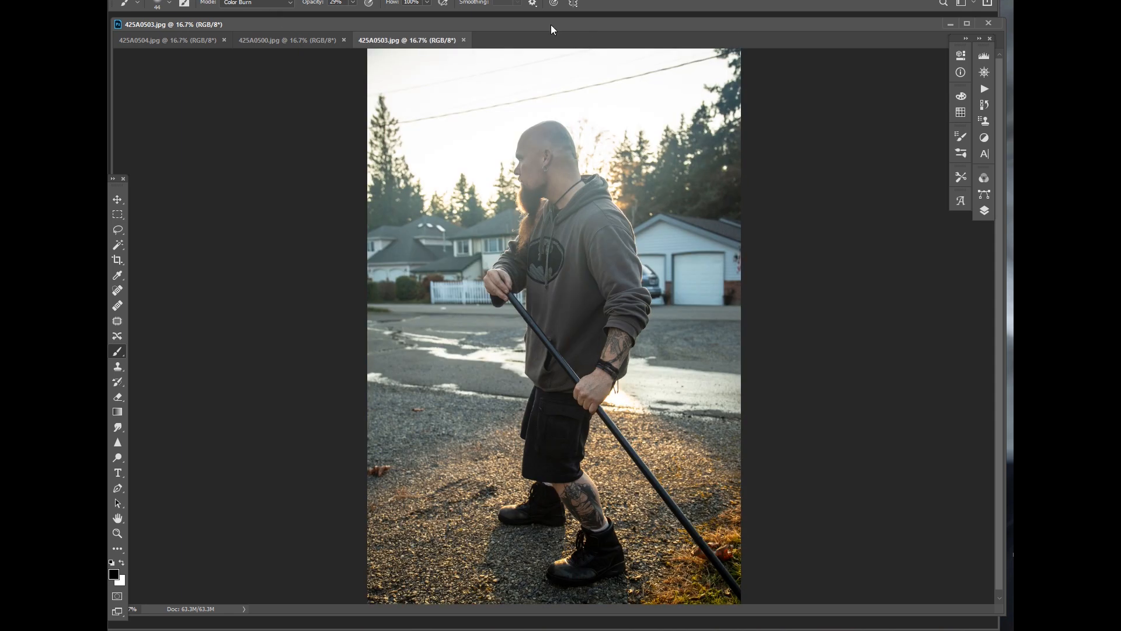
{"action": "left_click", "coordinate": [950, 24]}
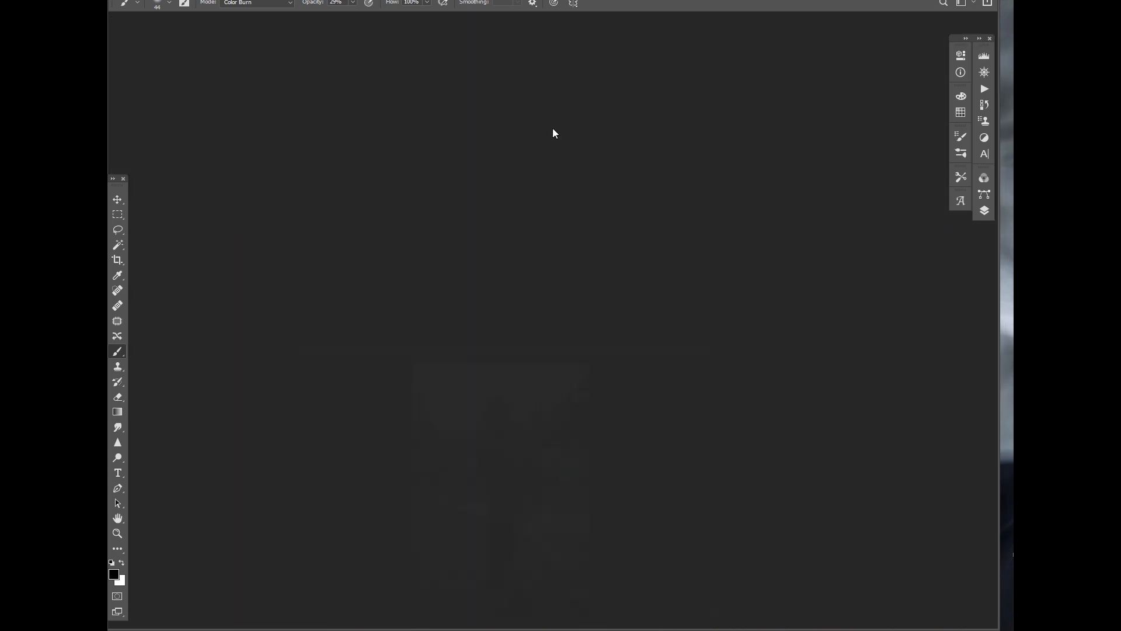
{"action": "left_click", "coordinate": [586, 597]}
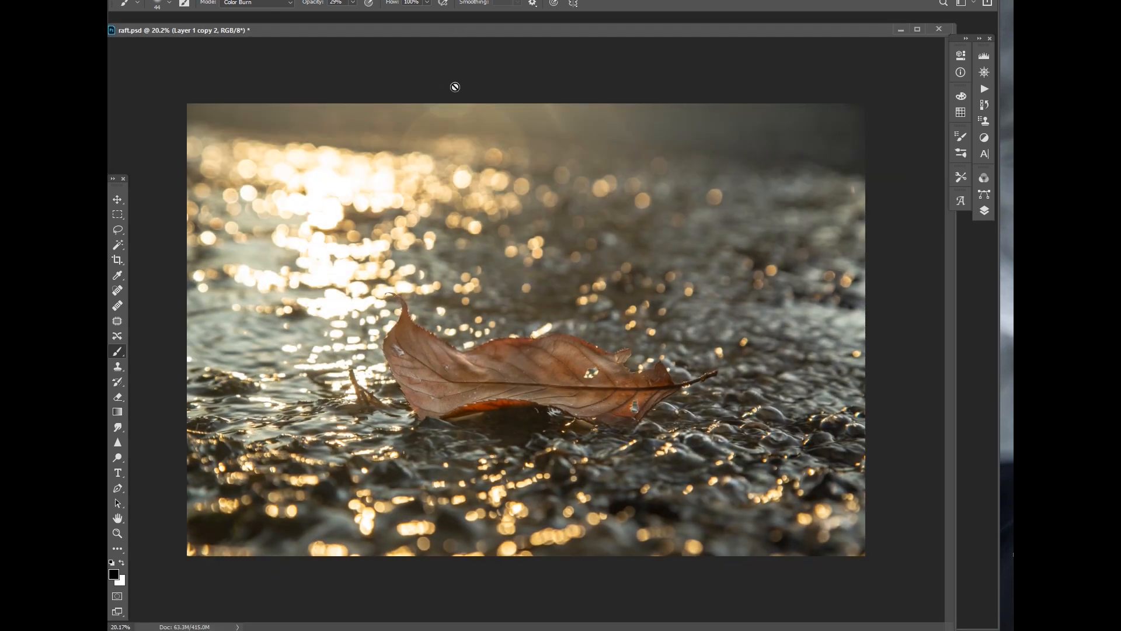
Expand the collapsed panels and reposition them so the layer stack is accessible, briefly previewing the Background copy layer.
{"action": "left_click", "coordinate": [980, 38]}
{"action": "left_click_drag", "start_coordinate": [991, 33], "coordinate": [903, 4]}
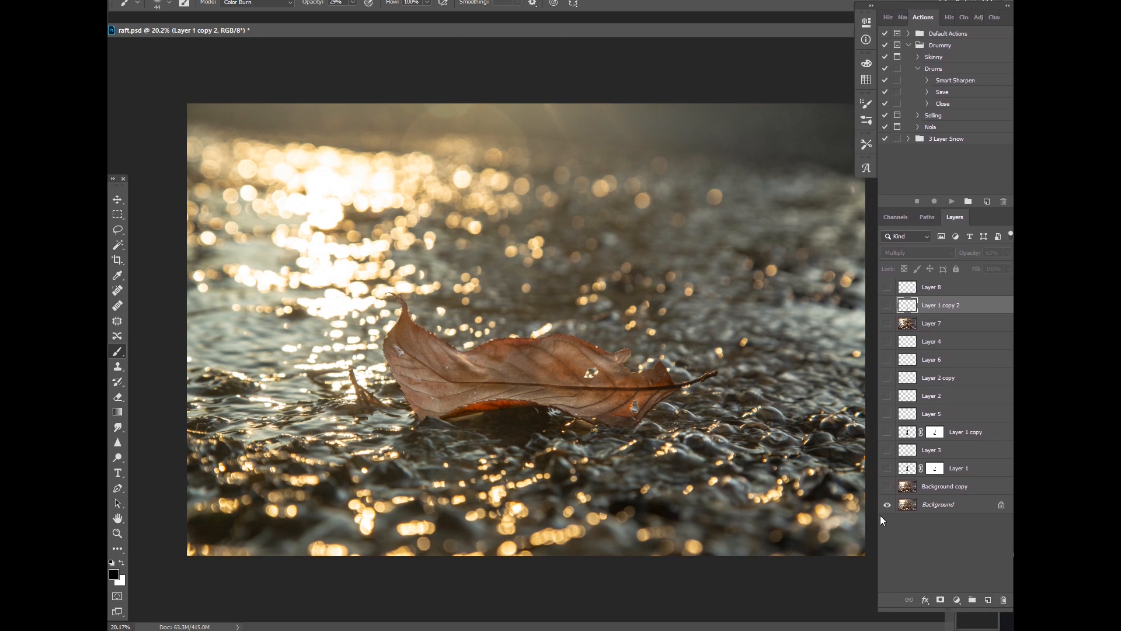
{"action": "left_click", "coordinate": [886, 487]}
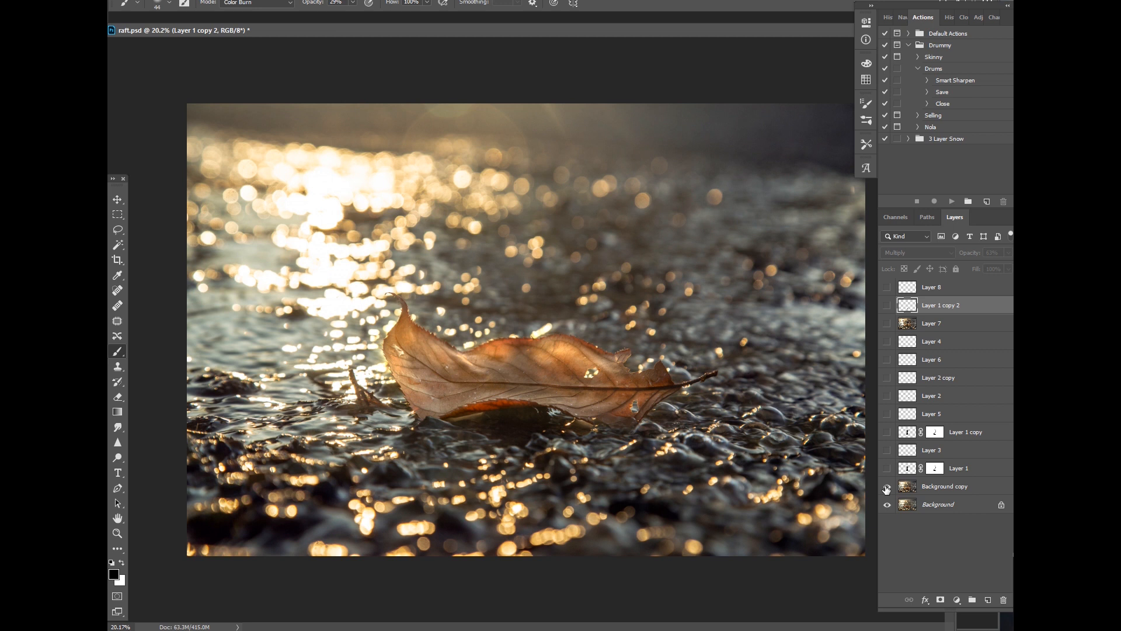
{"action": "left_click", "coordinate": [887, 488]}
{"action": "scroll", "coordinate": [704, 454], "scroll_direction": "up", "scroll_amount": 1}
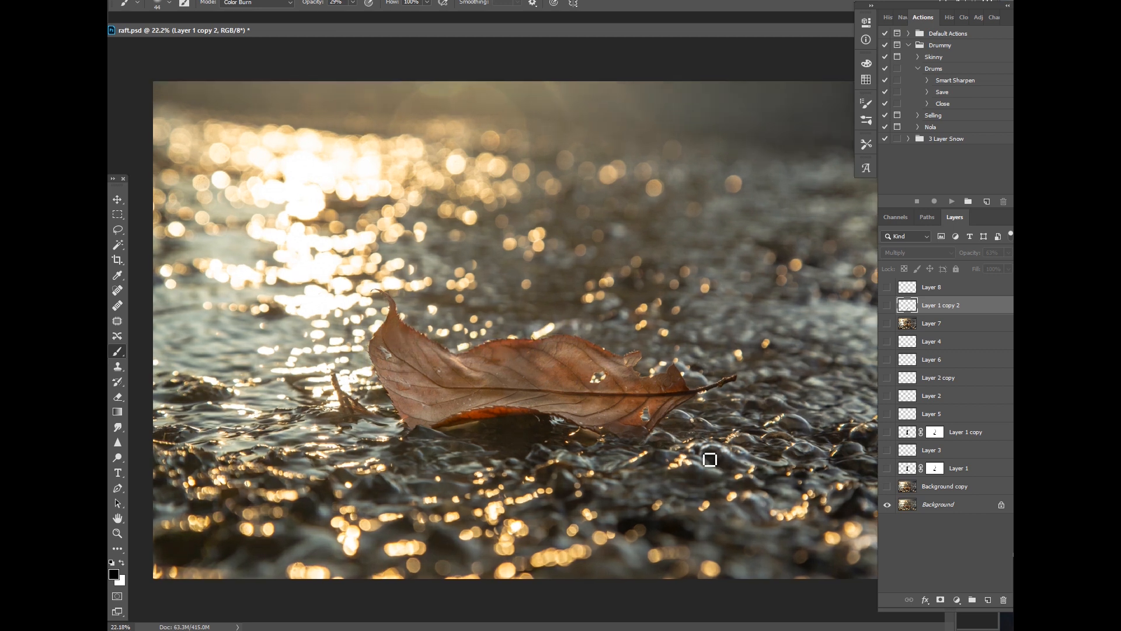
{"action": "left_click_drag", "start_coordinate": [981, 6], "coordinate": [989, 7]}
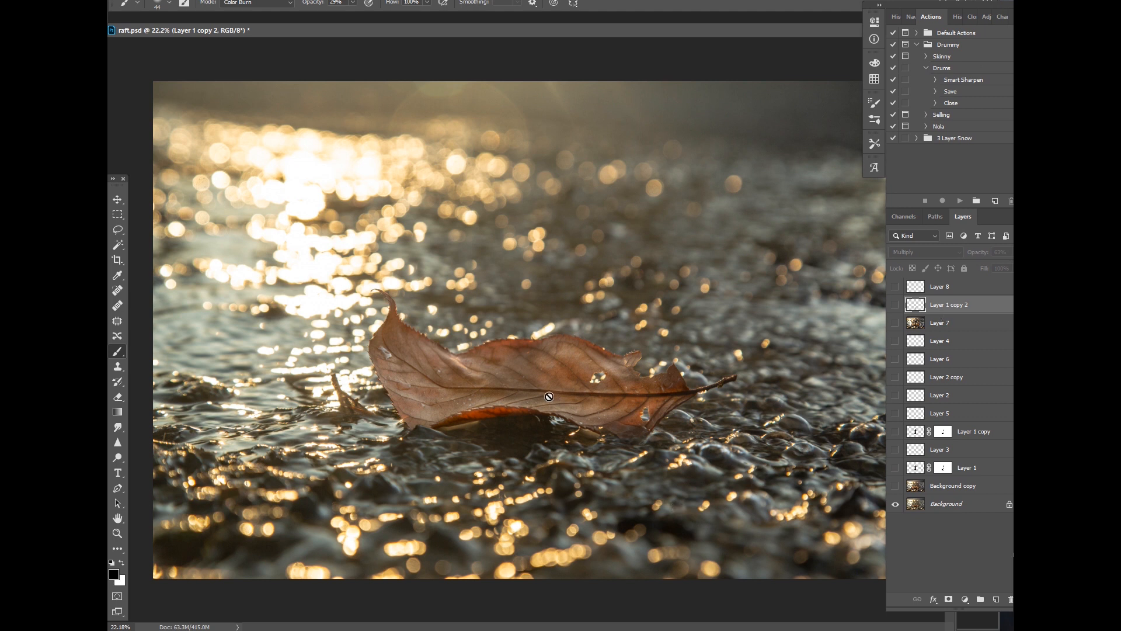
Select the Background copy layer and toggle its visibility to compare the edited leaf with the original, leaving it shown.
{"action": "left_click", "coordinate": [894, 487]}
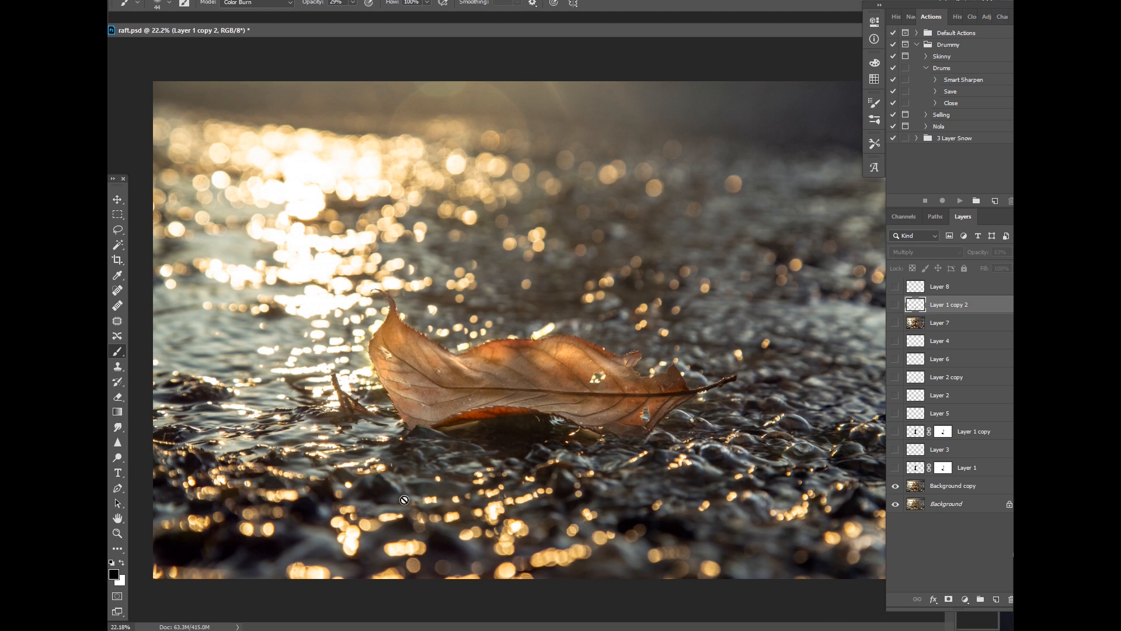
{"action": "left_click", "coordinate": [896, 487]}
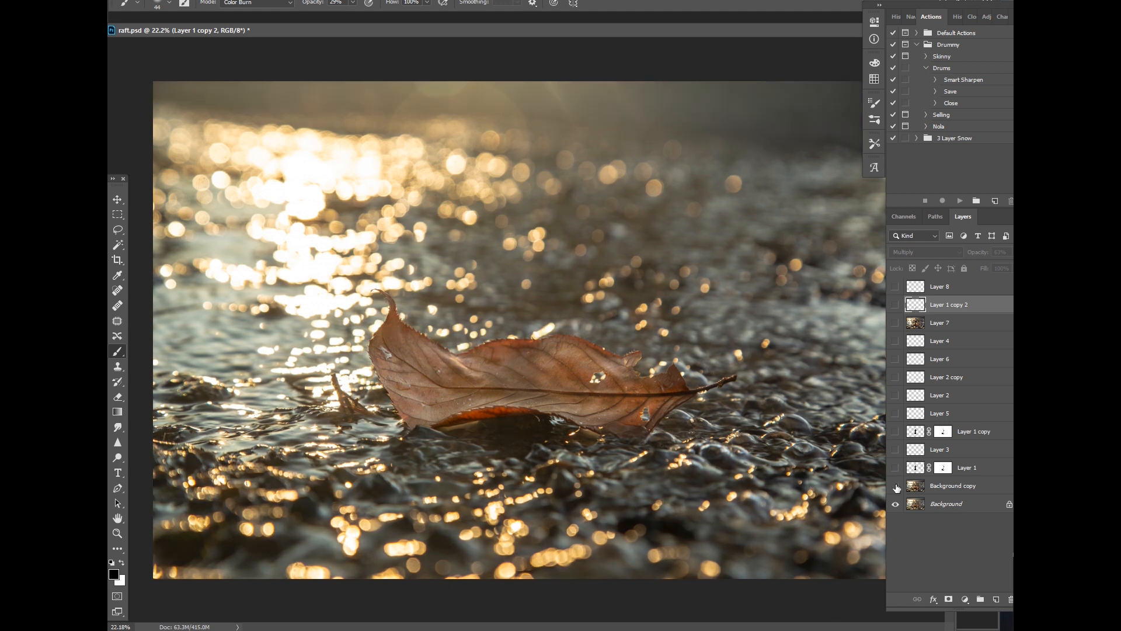
{"action": "left_click", "coordinate": [896, 486]}
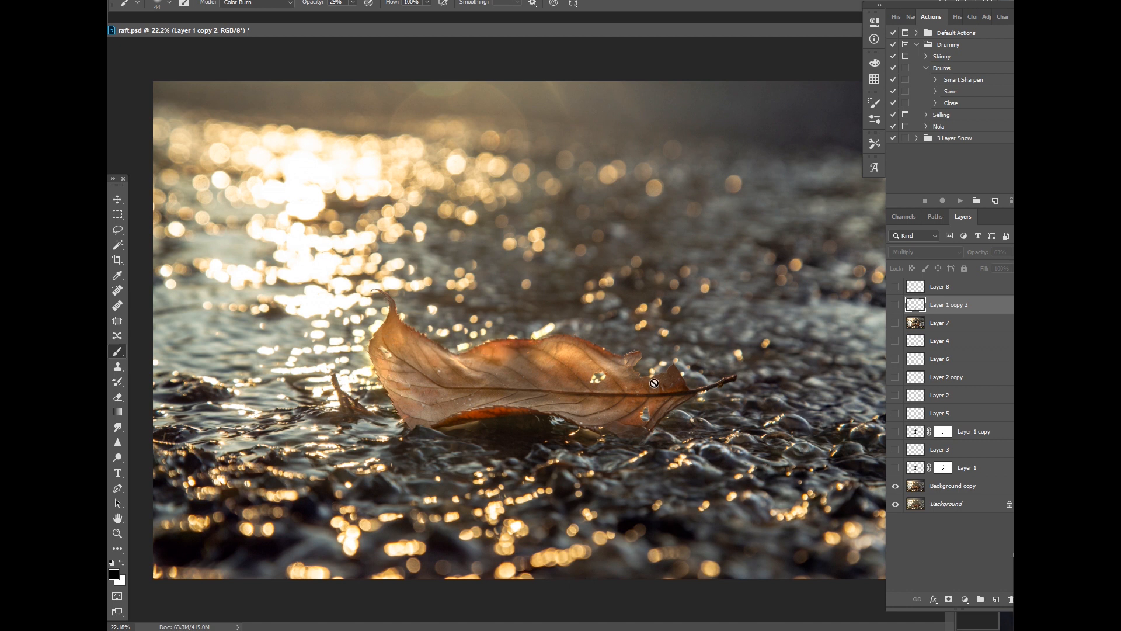
{"action": "left_click", "coordinate": [921, 482]}
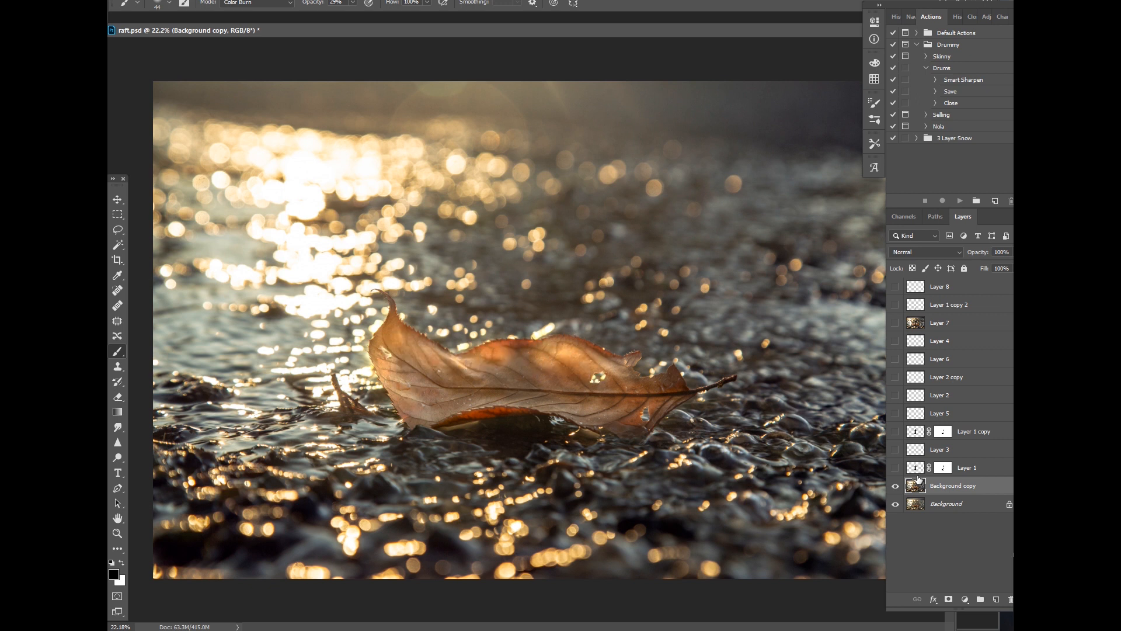
{"action": "left_click", "coordinate": [896, 486]}
{"action": "left_click", "coordinate": [896, 486]}
{"action": "left_click", "coordinate": [896, 485]}
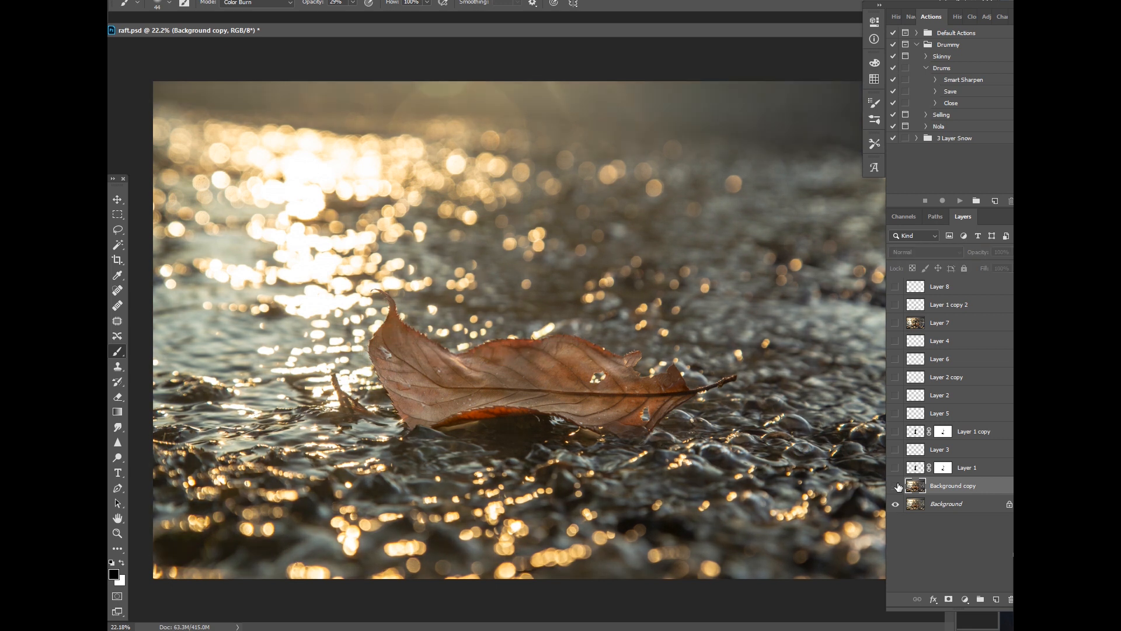
{"action": "left_click", "coordinate": [897, 486]}
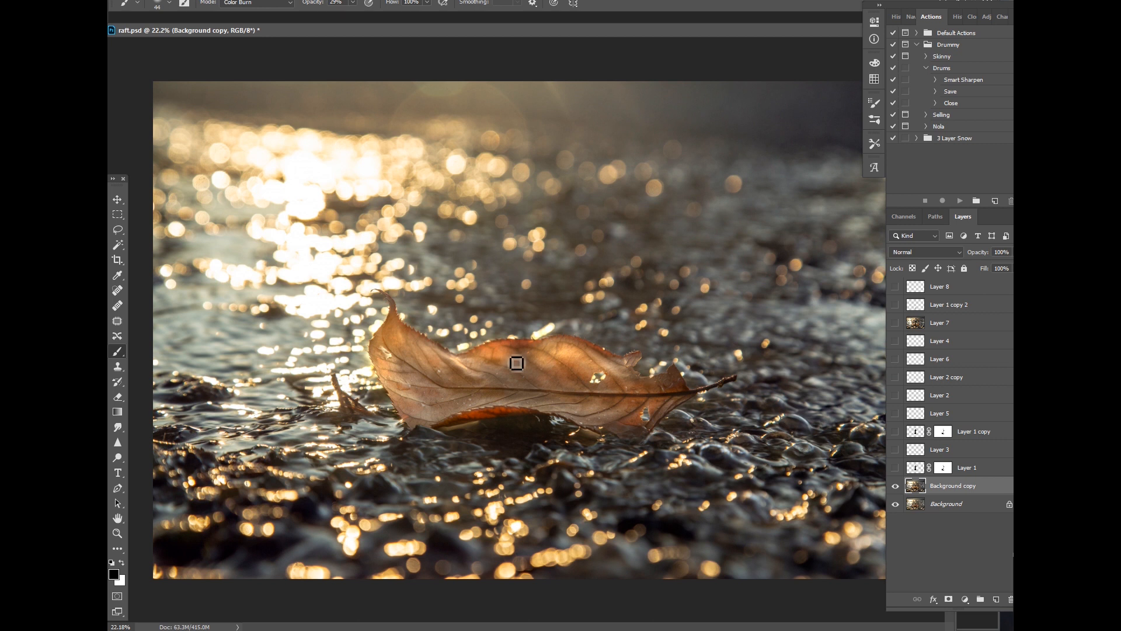
Show Layer 1 with the masked cut-out man standing on the leaf.
{"action": "left_click", "coordinate": [896, 468]}
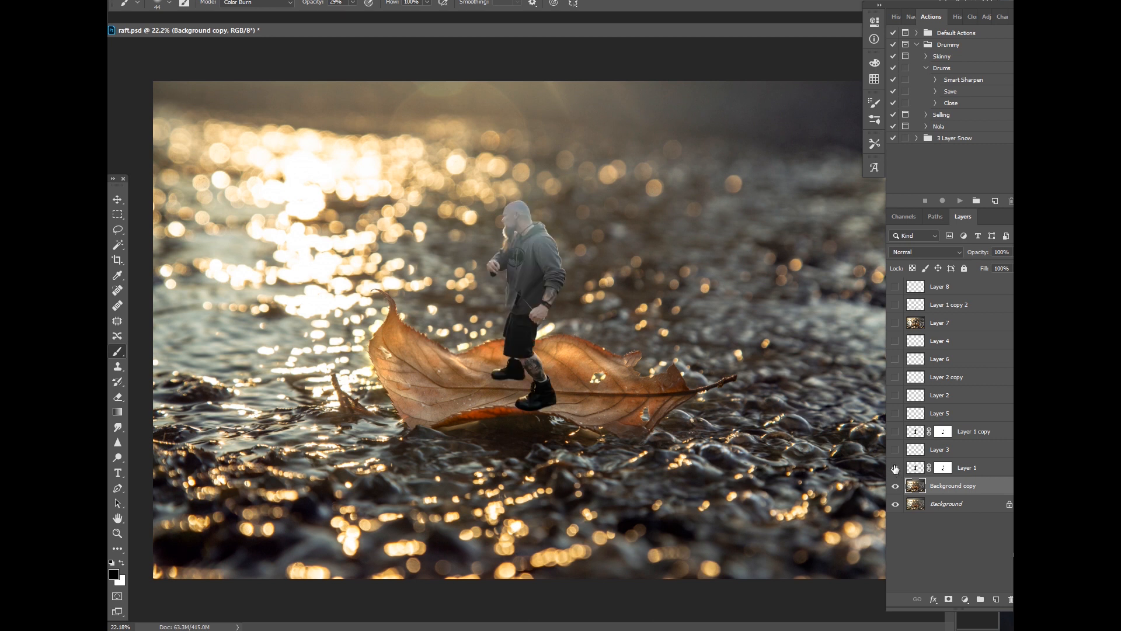
Show Layer 1 with its mask disabled to examine the uncut man placed on the leaf.
{"action": "left_click", "coordinate": [896, 468]}
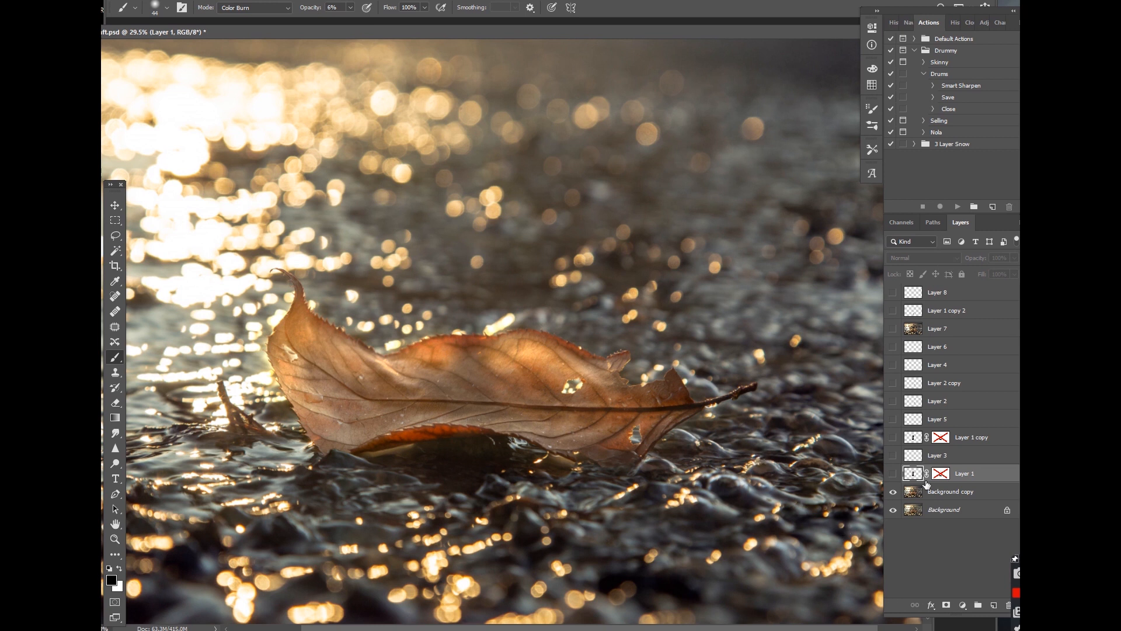
{"action": "left_click", "coordinate": [896, 476]}
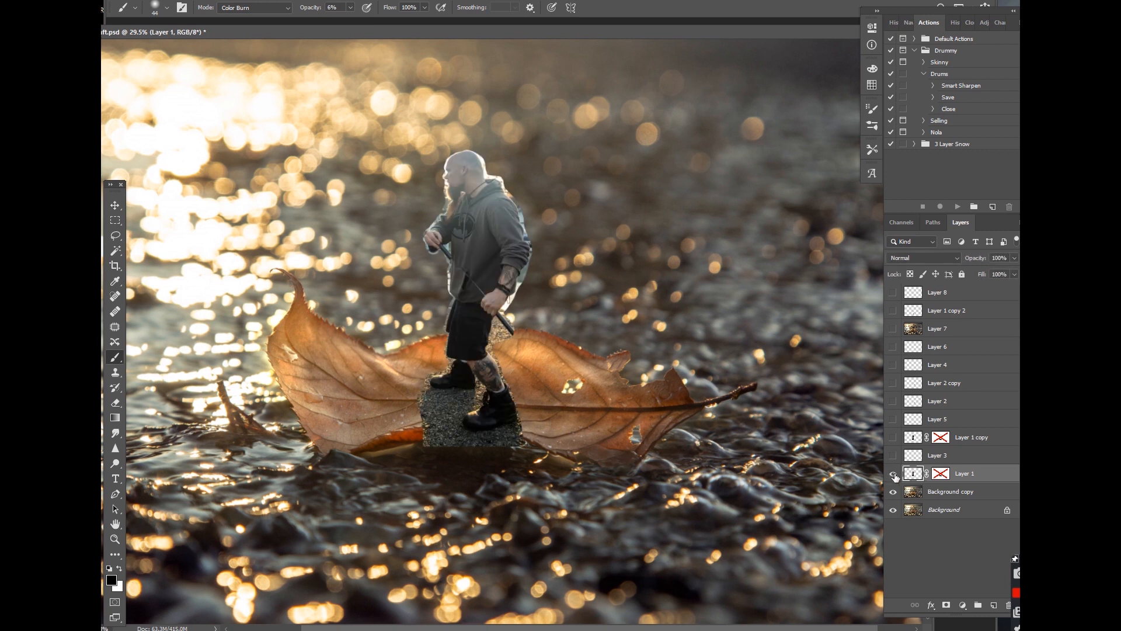
{"action": "scroll", "coordinate": [502, 378], "scroll_direction": "up", "scroll_amount": 2}
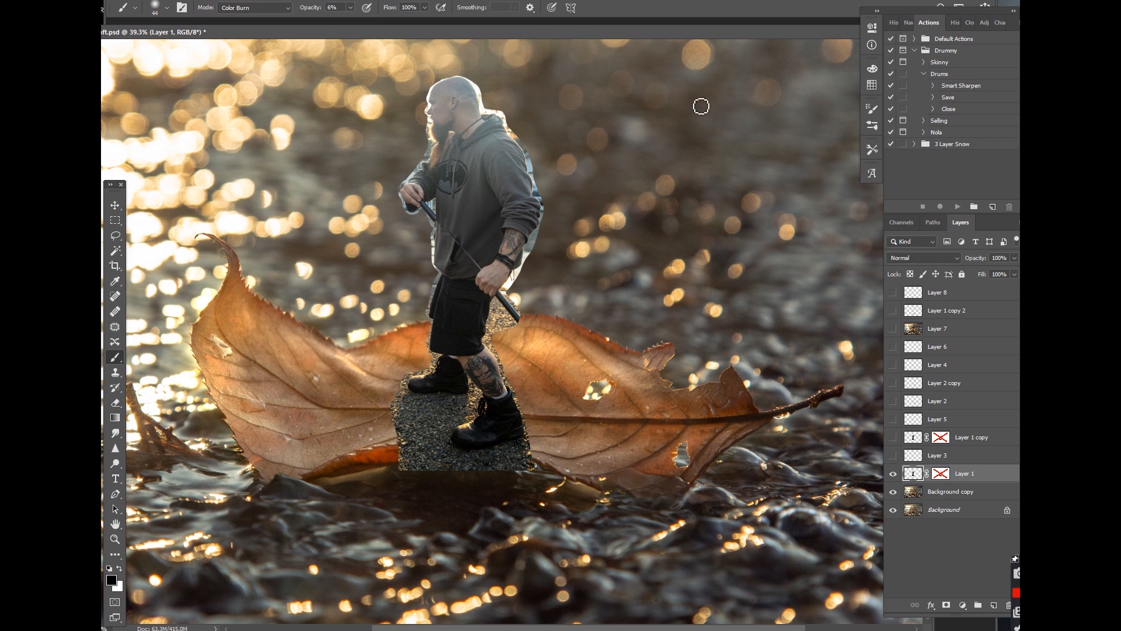
{"action": "left_click_drag", "start_coordinate": [695, 31], "coordinate": [688, 39]}
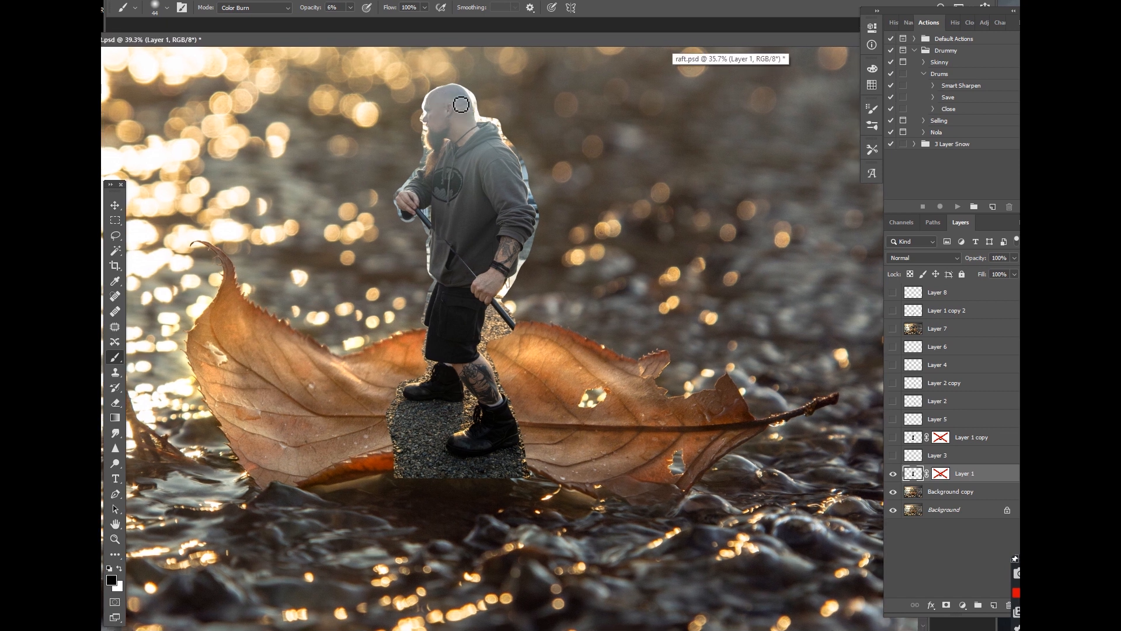
Toggle Layer 1 copy to compare the darkened man with the original, leave it shown, and enable its layer mask.
{"action": "left_click", "coordinate": [893, 437]}
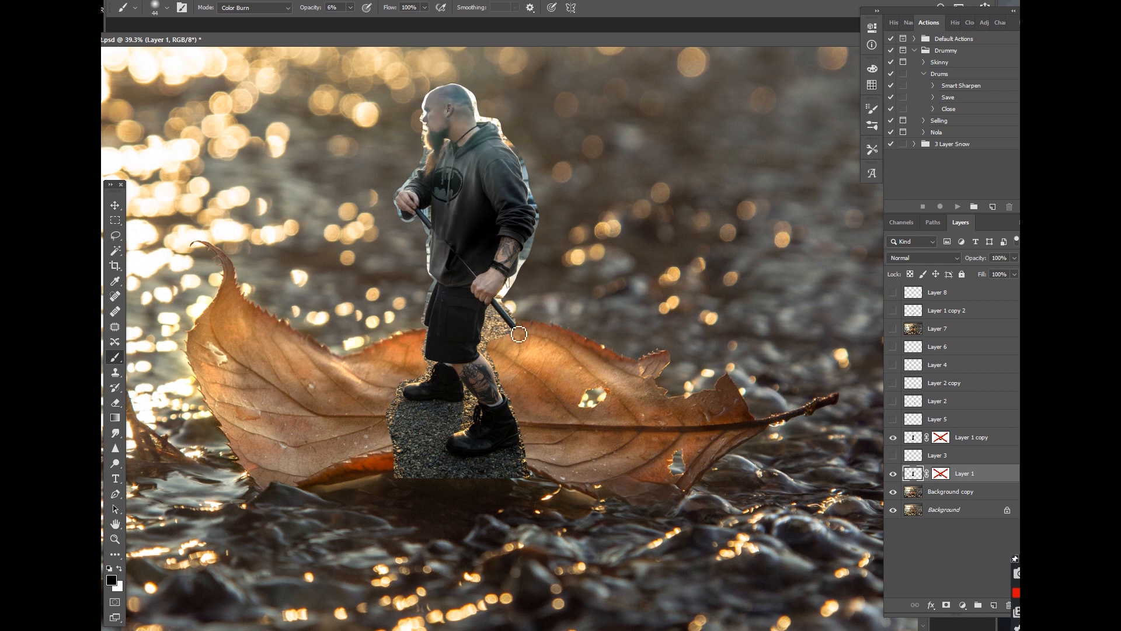
{"action": "left_click", "coordinate": [893, 438]}
{"action": "left_click", "coordinate": [894, 438]}
{"action": "left_click", "coordinate": [893, 438]}
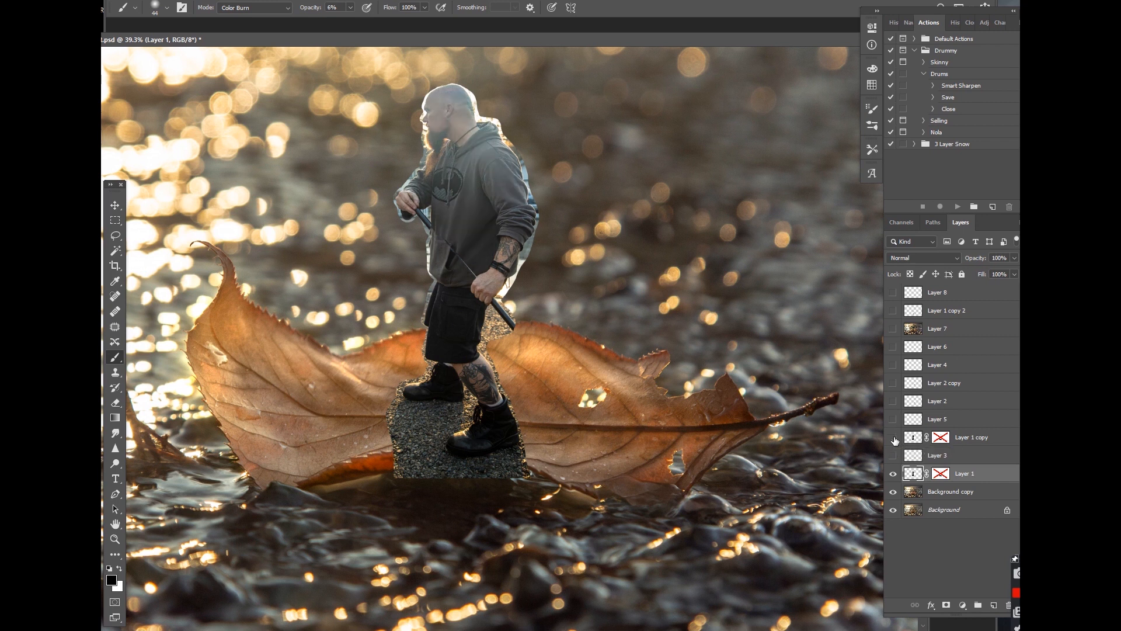
{"action": "left_click", "coordinate": [894, 438]}
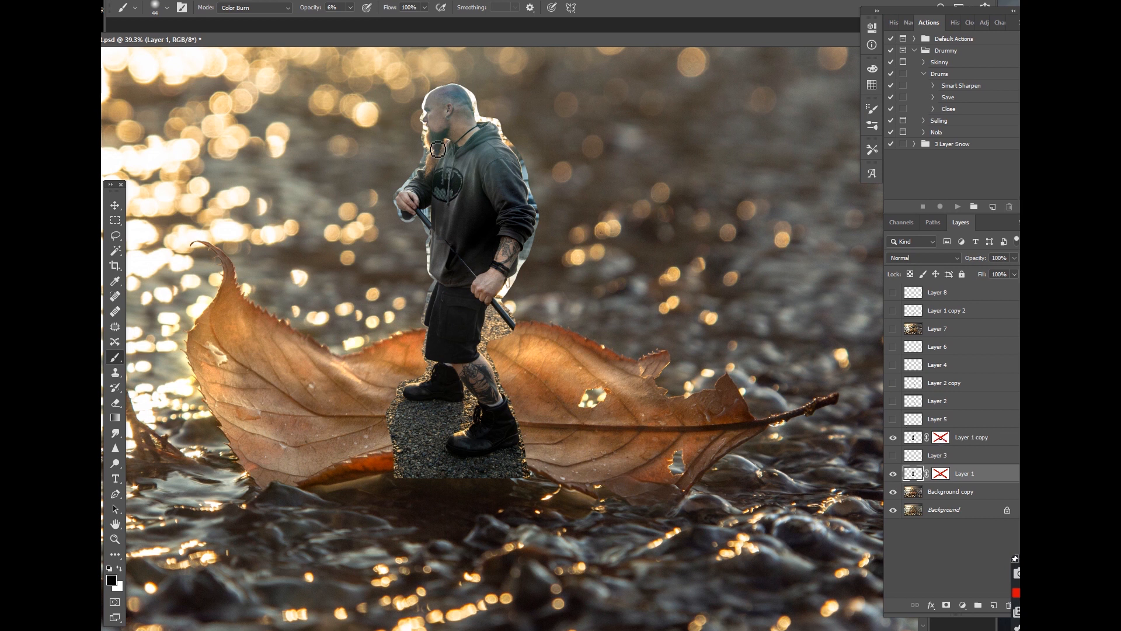
{"action": "right_click", "coordinate": [943, 438]}
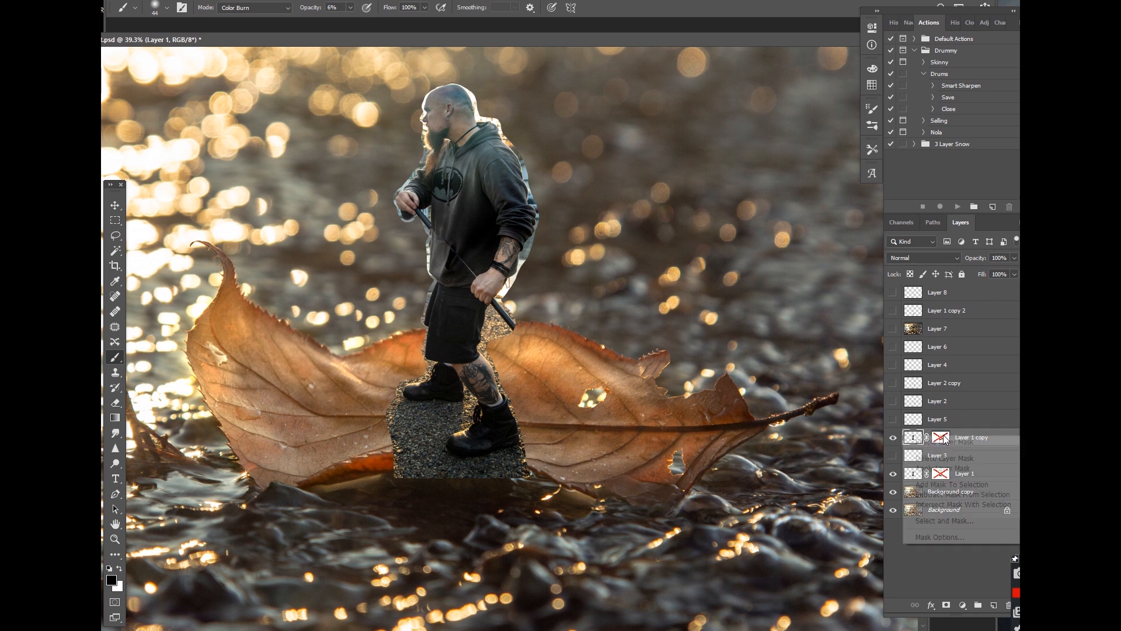
{"action": "left_click", "coordinate": [947, 444]}
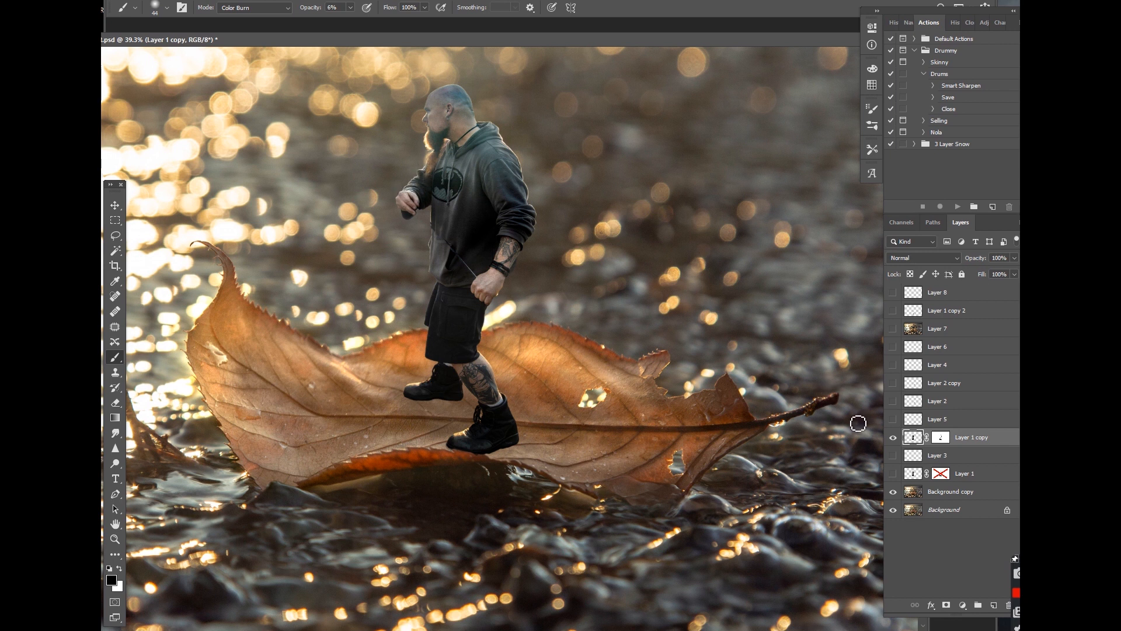
Show Layer 5, Layer 2, Layer 2 copy, Layer 4 and Layer 6, and frame the man holding the stick.
{"action": "left_click", "coordinate": [892, 402]}
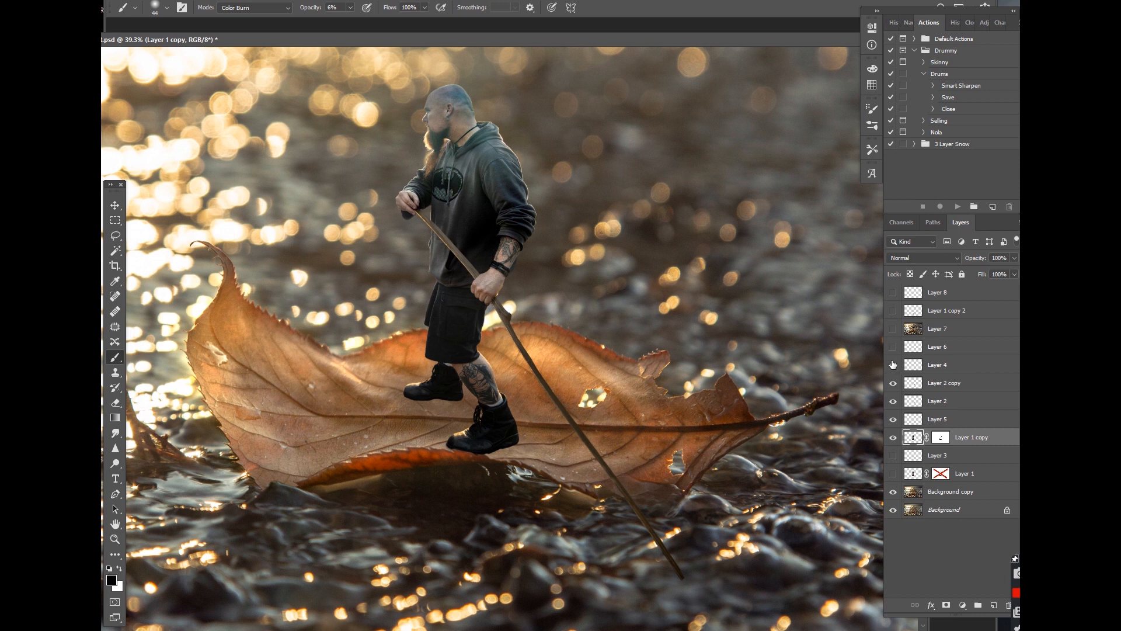
{"action": "left_click", "coordinate": [892, 348]}
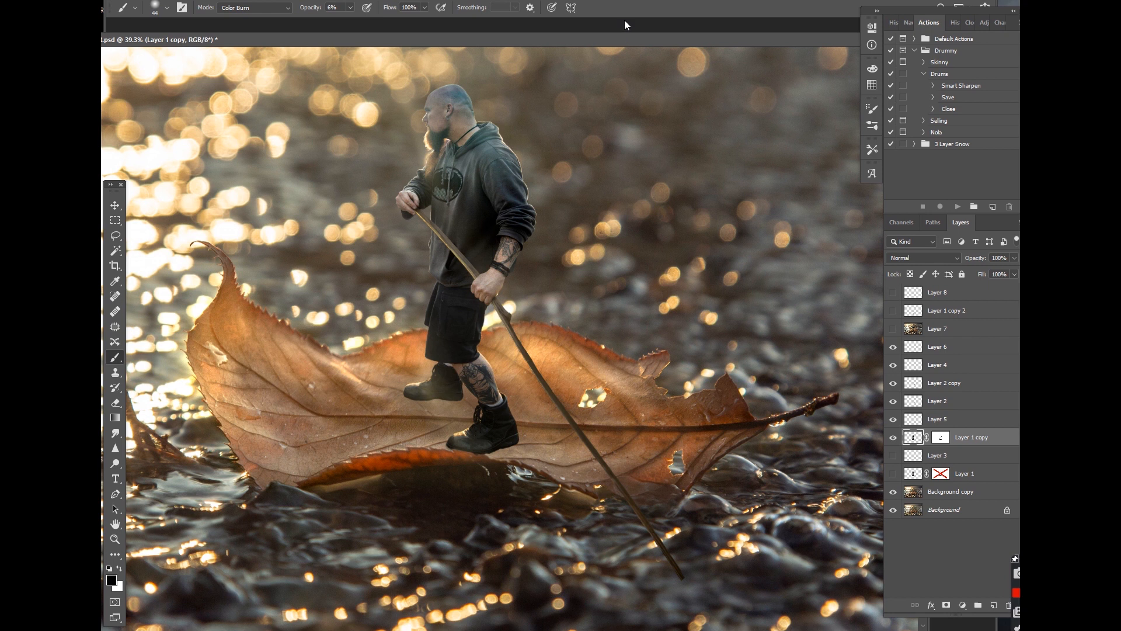
{"action": "left_click_drag", "start_coordinate": [603, 39], "coordinate": [617, 49]}
{"action": "scroll", "coordinate": [691, 200], "scroll_direction": "up", "scroll_amount": 1}
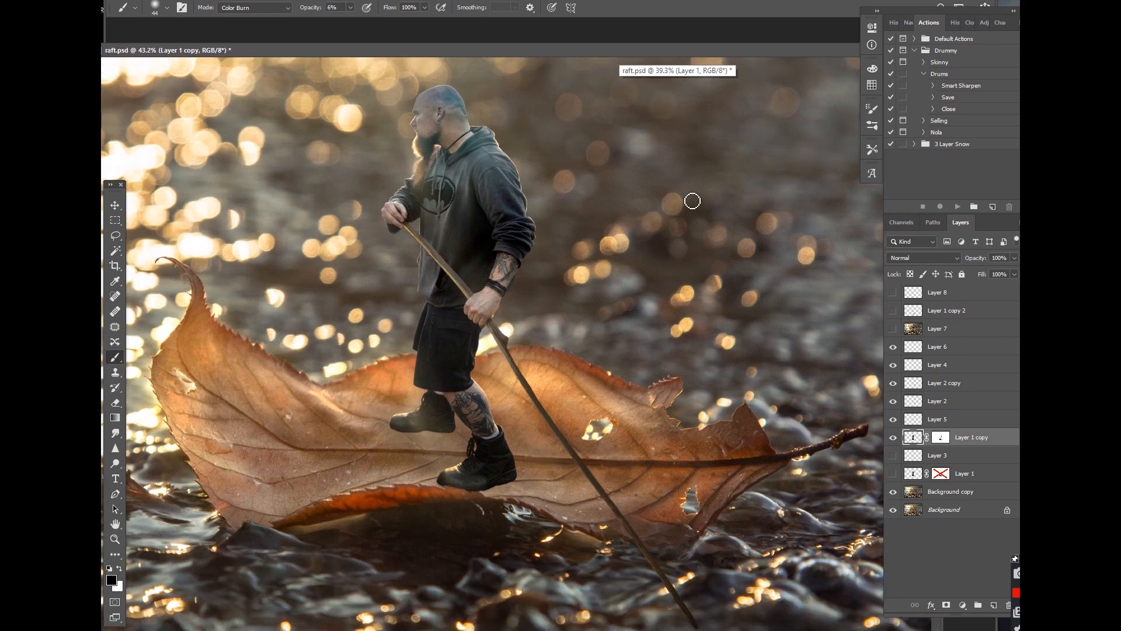
{"action": "left_click_drag", "start_coordinate": [600, 53], "coordinate": [499, 46]}
{"action": "scroll", "coordinate": [829, 258], "scroll_direction": "up", "scroll_amount": 3}
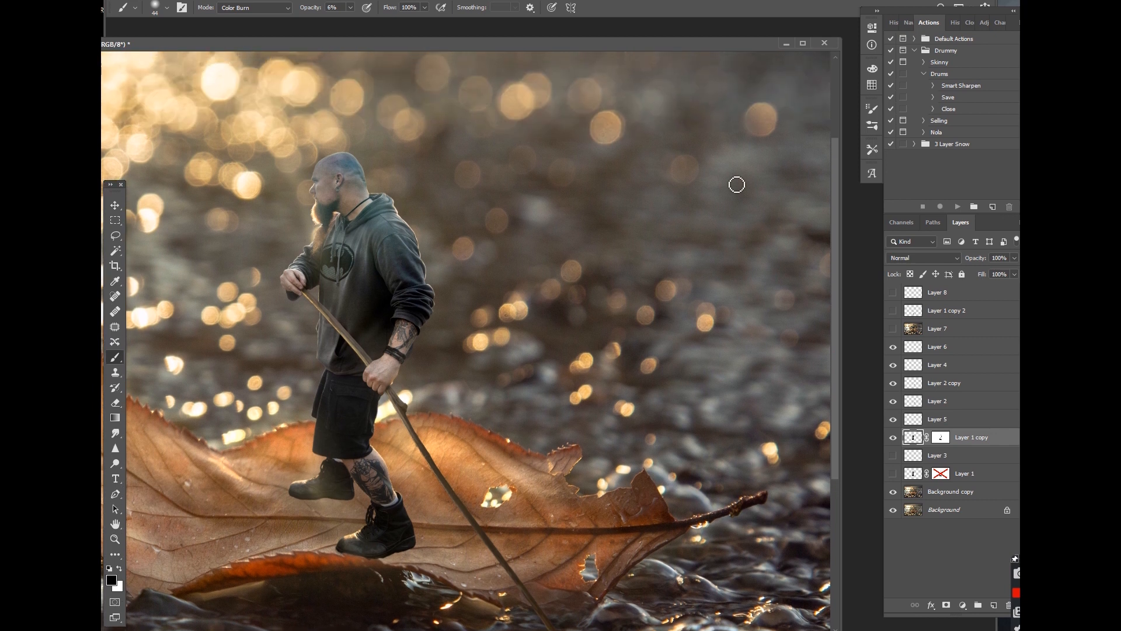
{"action": "left_click_drag", "start_coordinate": [482, 45], "coordinate": [583, 46]}
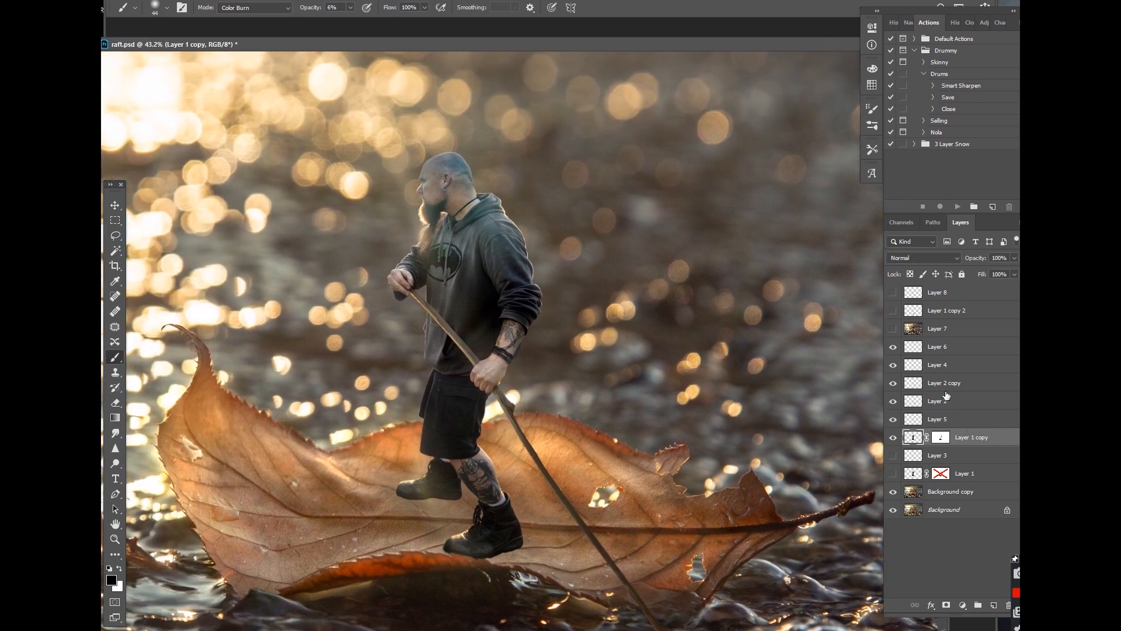
Toggle Layer 6 several times to compare its effect around the man's feet, leaving it shown.
{"action": "left_click", "coordinate": [894, 348]}
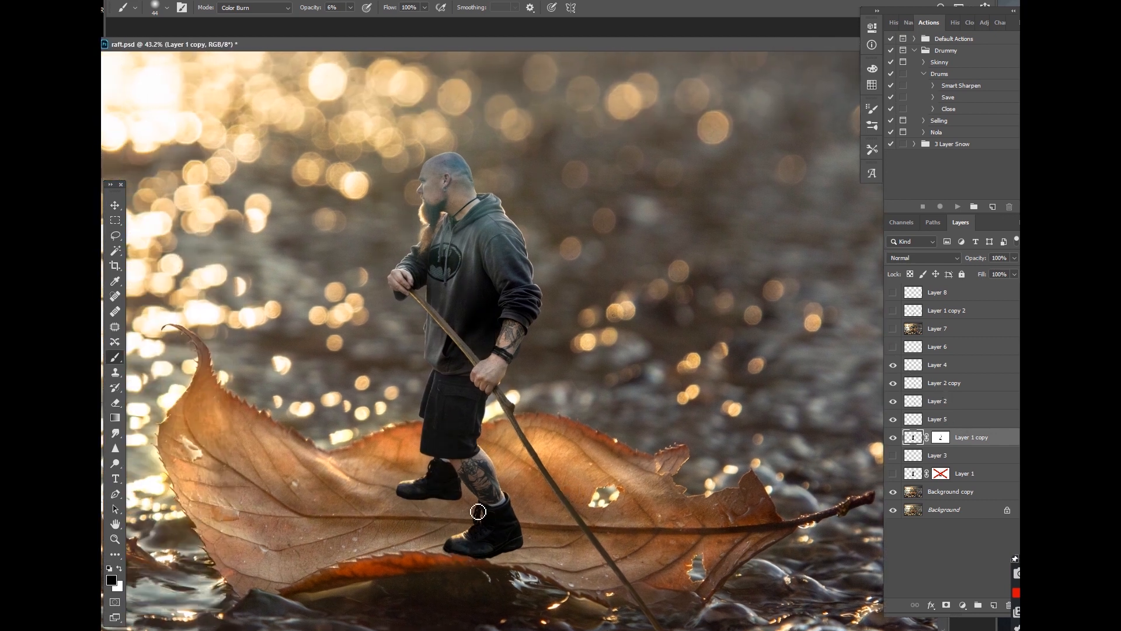
{"action": "left_click", "coordinate": [894, 348]}
{"action": "left_click", "coordinate": [893, 348]}
{"action": "left_click", "coordinate": [894, 348]}
{"action": "left_click", "coordinate": [894, 347]}
{"action": "left_click", "coordinate": [894, 347]}
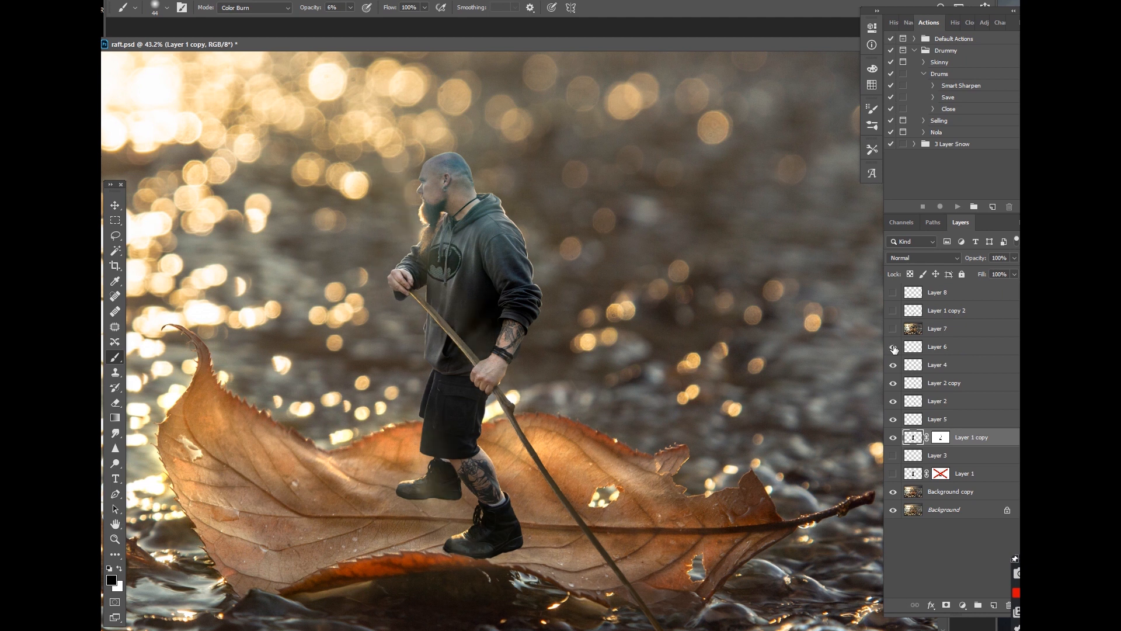
Show Layer 7, examine the whole composite, and turn on Layer 1 copy 2.
{"action": "left_click", "coordinate": [893, 328]}
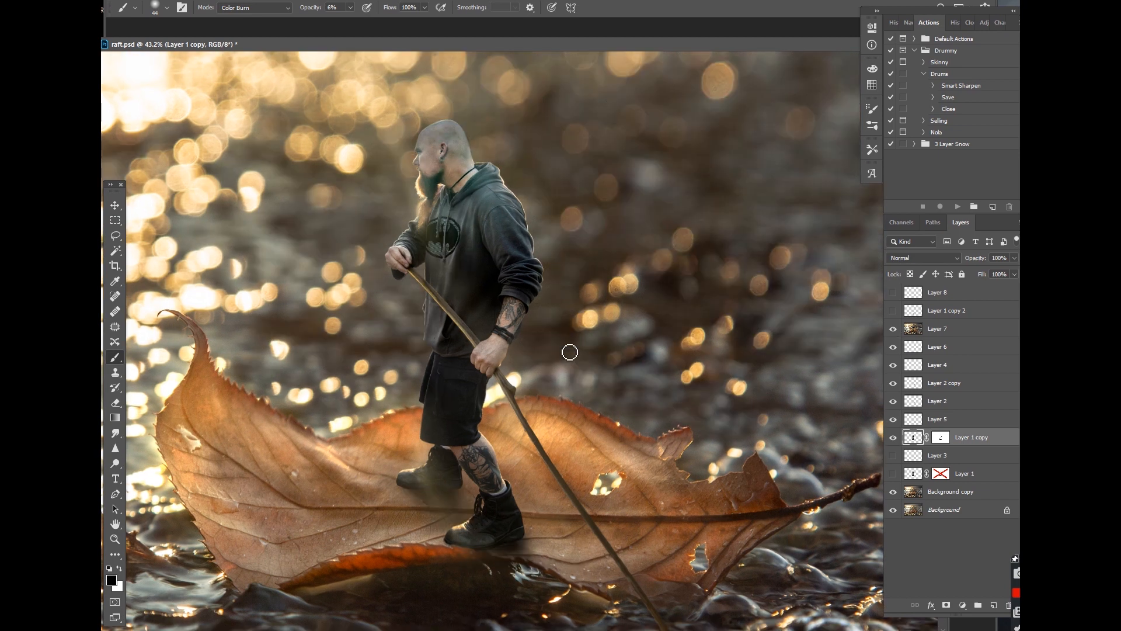
{"action": "scroll", "coordinate": [598, 143], "scroll_direction": "down", "scroll_amount": 5}
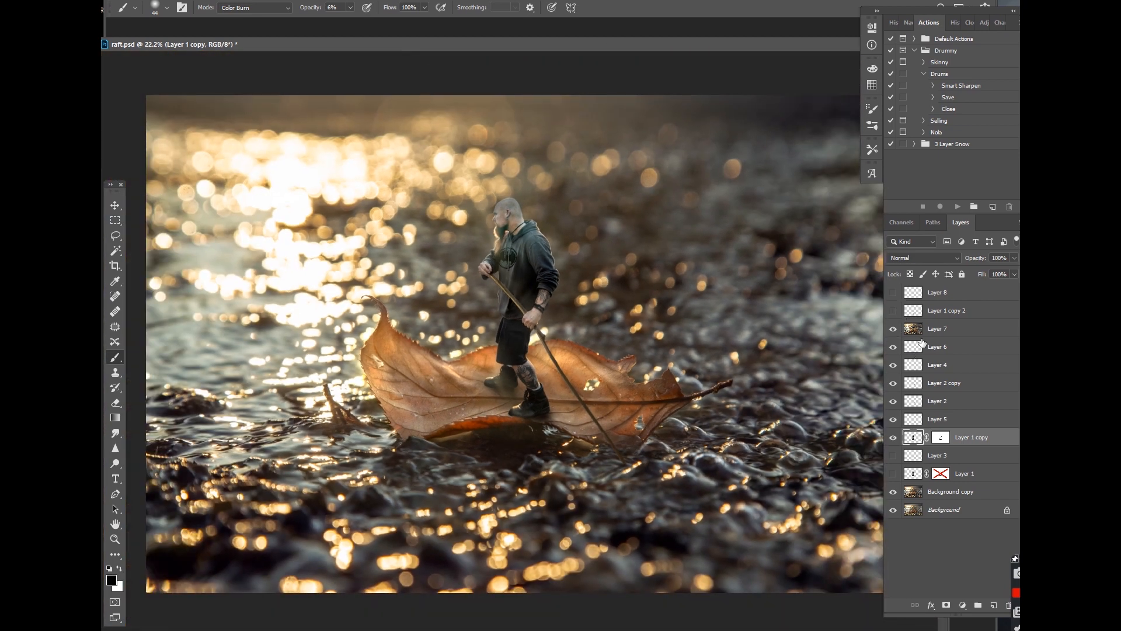
{"action": "left_click_drag", "start_coordinate": [668, 46], "coordinate": [643, 42]}
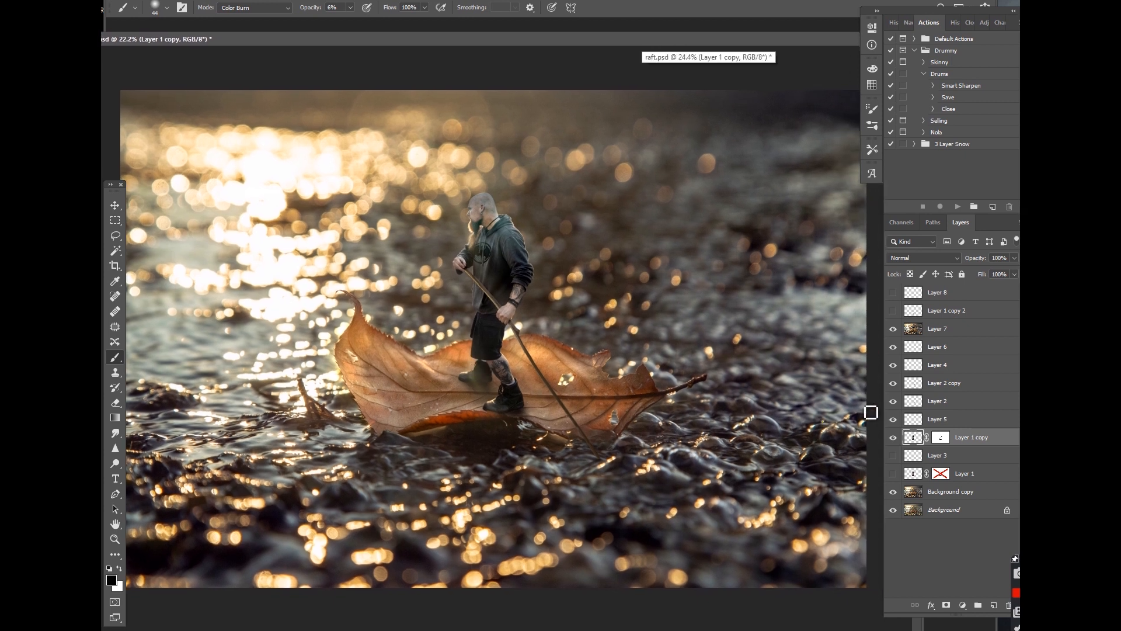
{"action": "scroll", "coordinate": [898, 340], "scroll_direction": "up", "scroll_amount": 2}
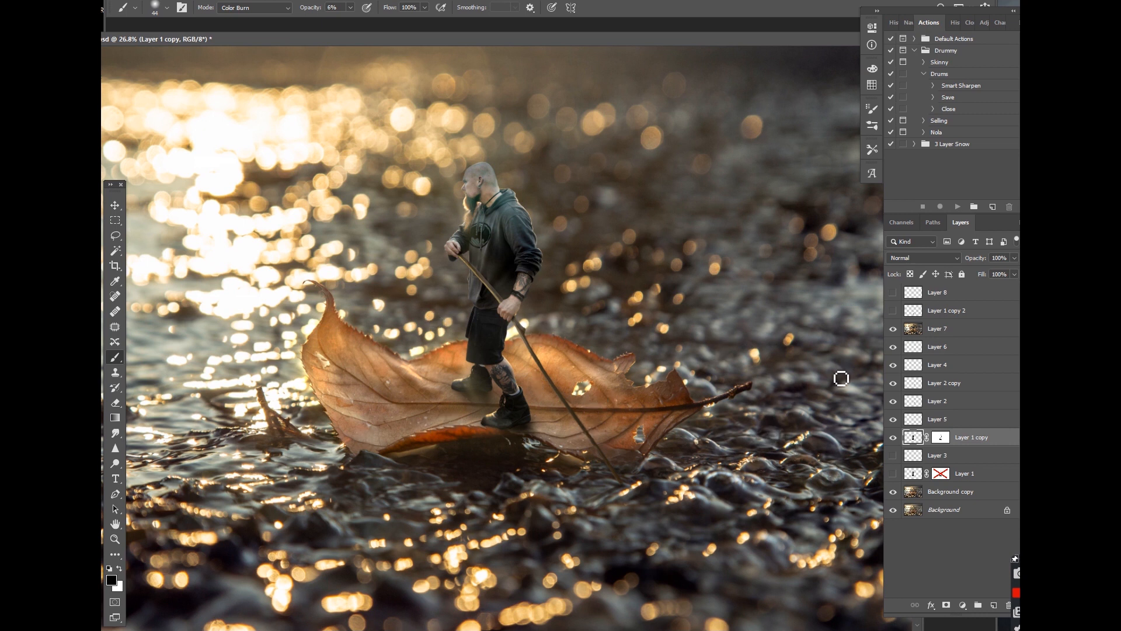
{"action": "left_click", "coordinate": [893, 311]}
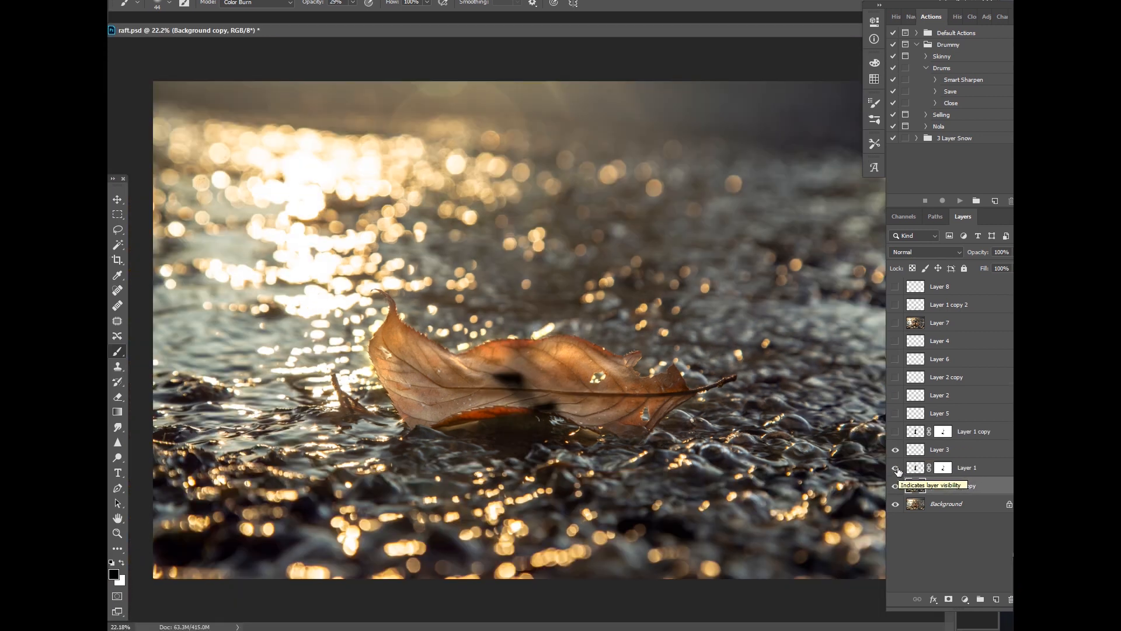
Show Layer 1 and toggle Layer 3 to compare the man with and without the shadows under his feet.
{"action": "left_click", "coordinate": [895, 467]}
{"action": "left_click", "coordinate": [895, 451]}
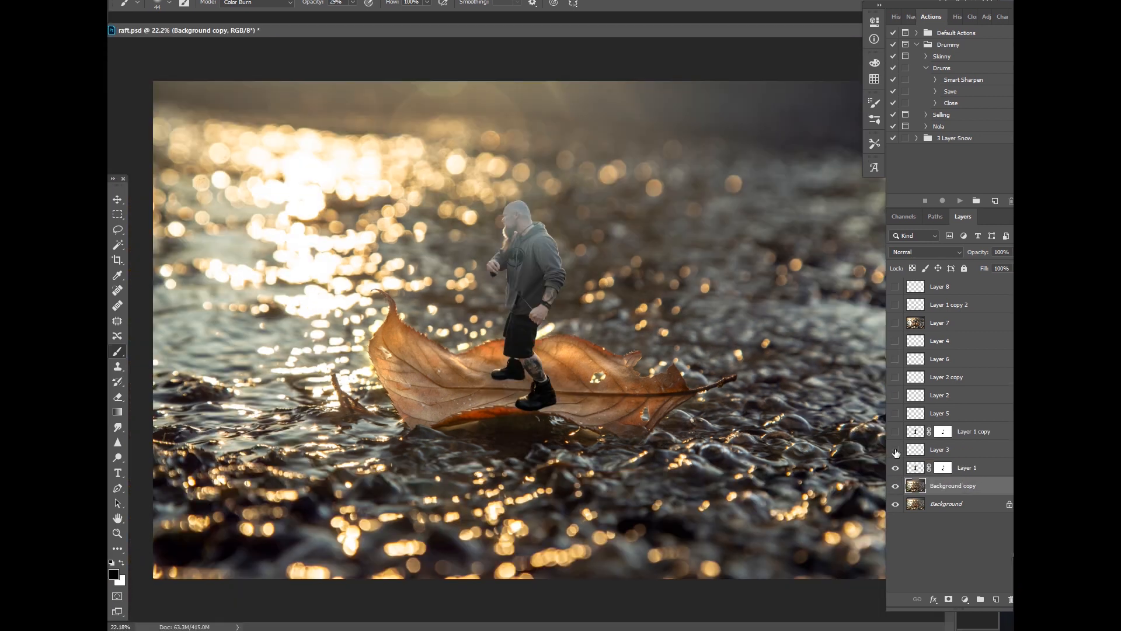
{"action": "left_click", "coordinate": [895, 449]}
Show Layer 1 copy in place of Layer 1, hide Layer 3, and toggle the selected Layer 1 copy, leaving it shown.
{"action": "left_click", "coordinate": [895, 431]}
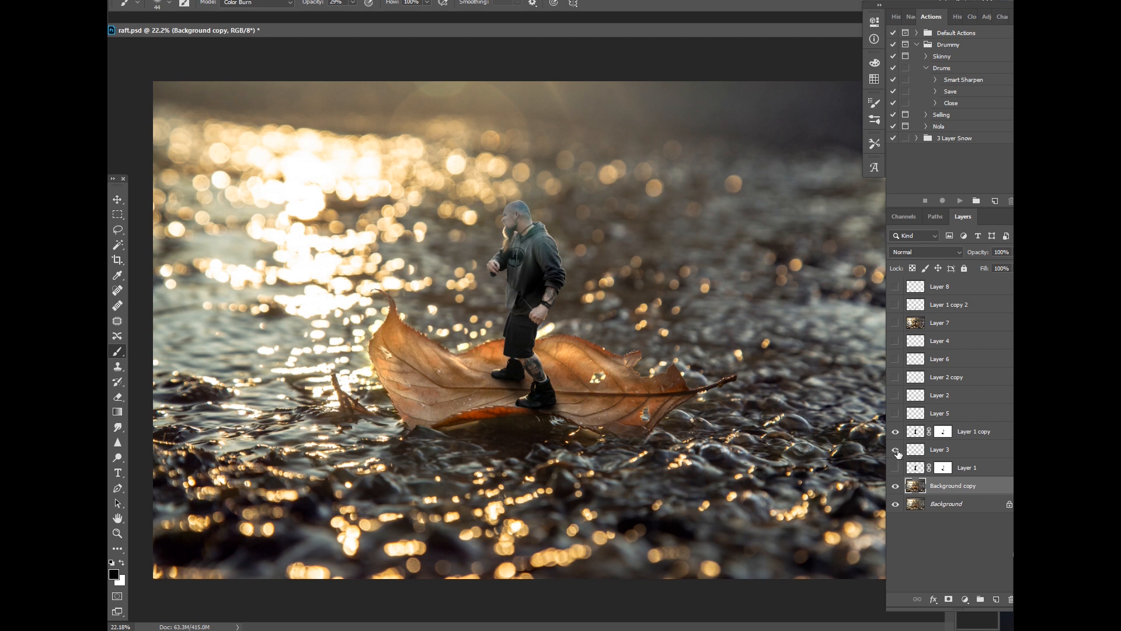
{"action": "left_click", "coordinate": [896, 450]}
{"action": "scroll", "coordinate": [566, 335], "scroll_direction": "up", "scroll_amount": 3}
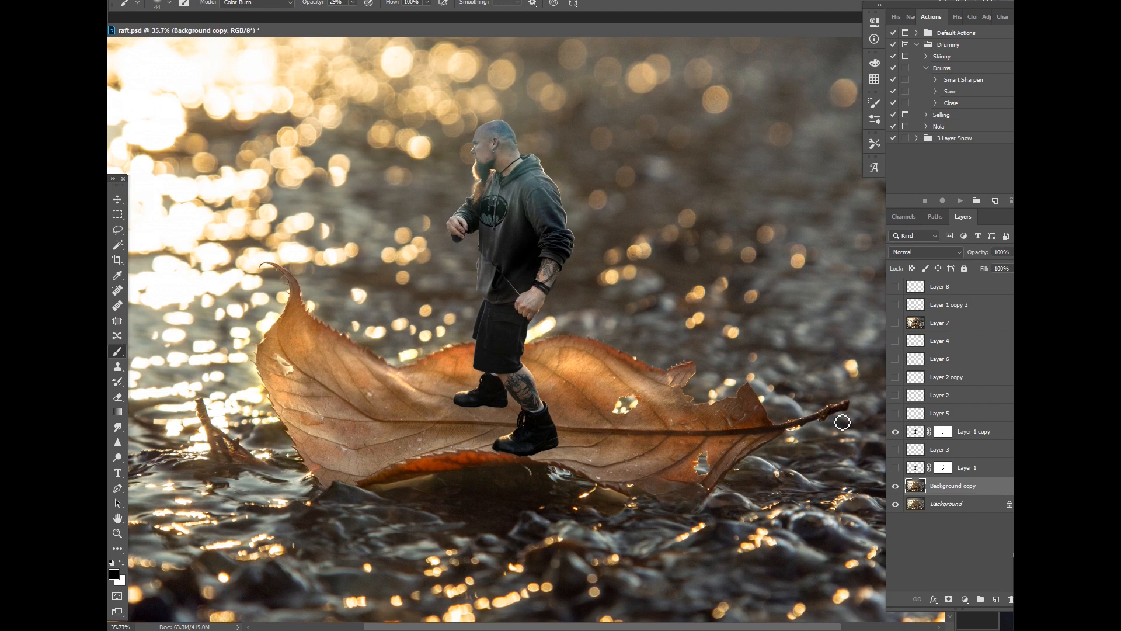
{"action": "left_click", "coordinate": [904, 435]}
{"action": "left_click", "coordinate": [896, 433]}
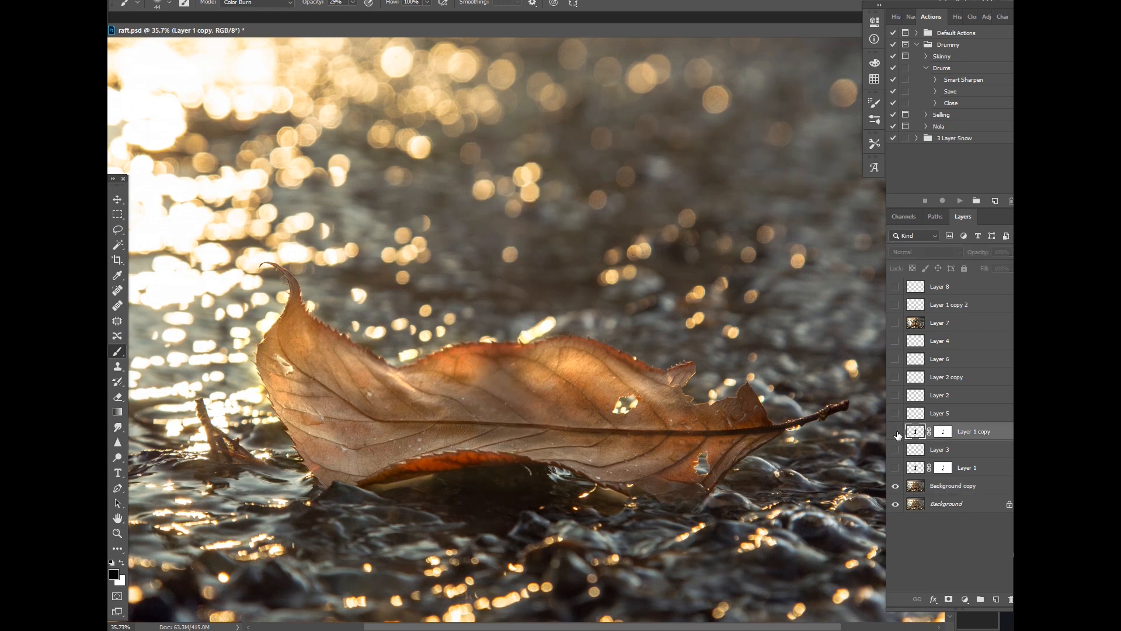
{"action": "left_click", "coordinate": [896, 432]}
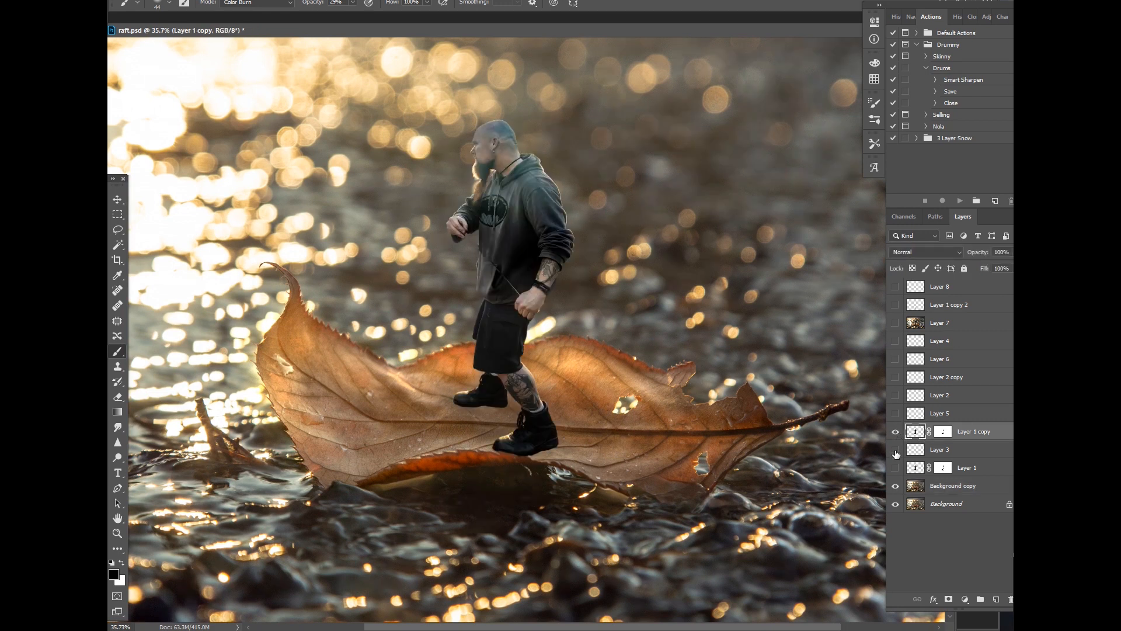
Show the Layer 3 shadows again and toggle Layer 5 to check its effect, leaving both layers shown.
{"action": "scroll", "coordinate": [915, 433], "scroll_direction": "down", "scroll_amount": 2}
{"action": "left_click", "coordinate": [895, 450]}
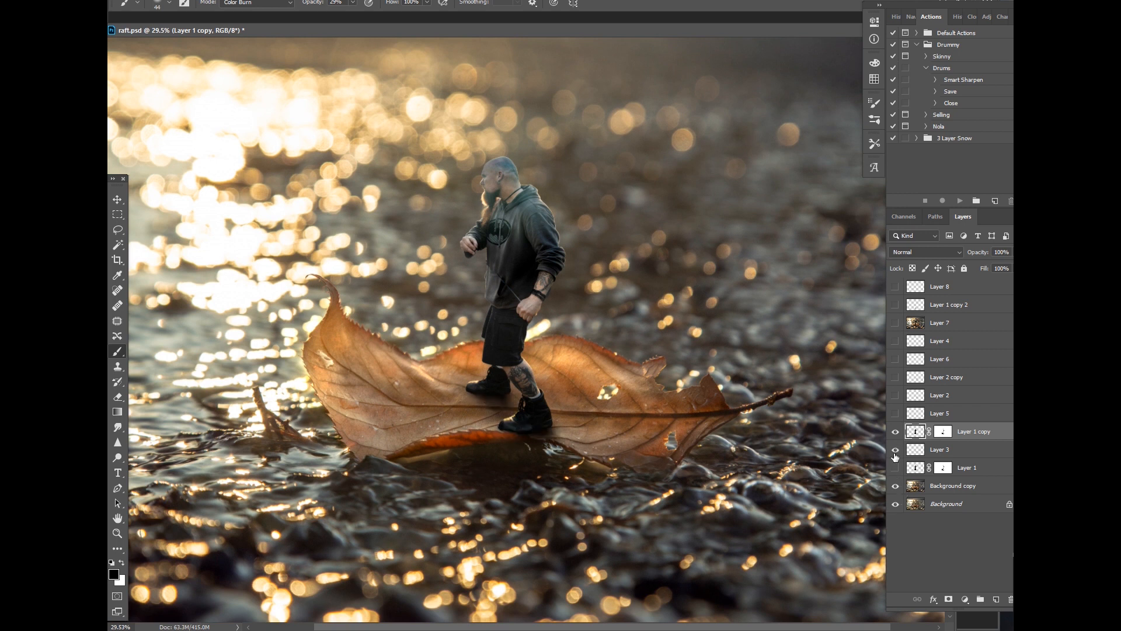
{"action": "left_click", "coordinate": [895, 413]}
{"action": "left_click", "coordinate": [896, 413]}
{"action": "left_click", "coordinate": [896, 414]}
{"action": "left_click", "coordinate": [901, 406]}
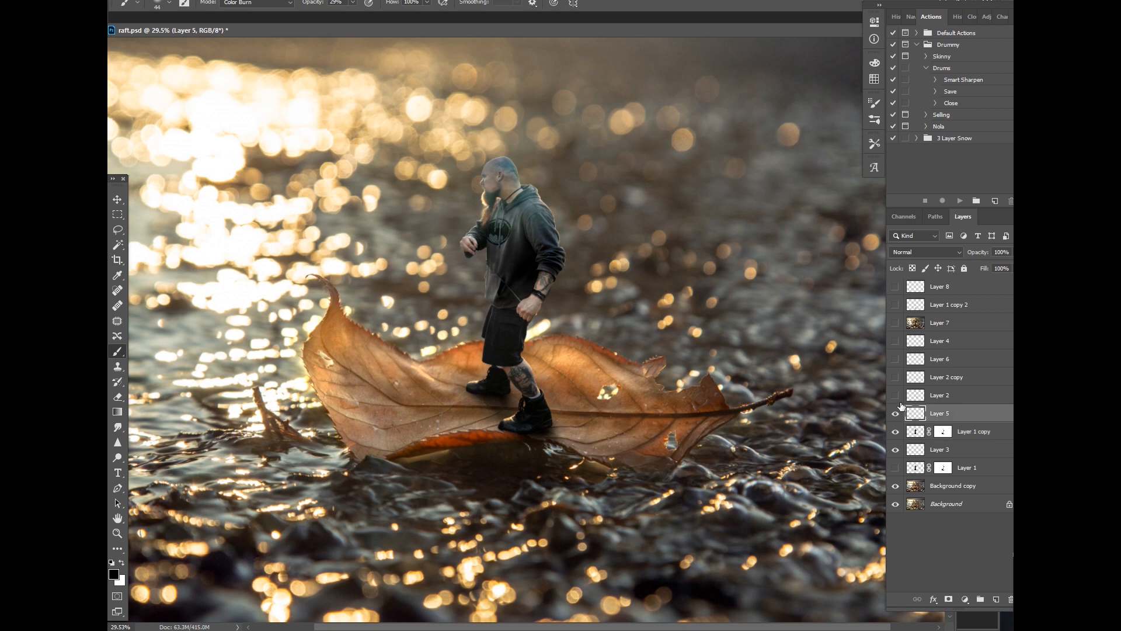
Show and select Layer 2, then toggle it to compare the man with and without the stick, leaving it shown.
{"action": "left_click", "coordinate": [896, 395]}
{"action": "left_click", "coordinate": [915, 396]}
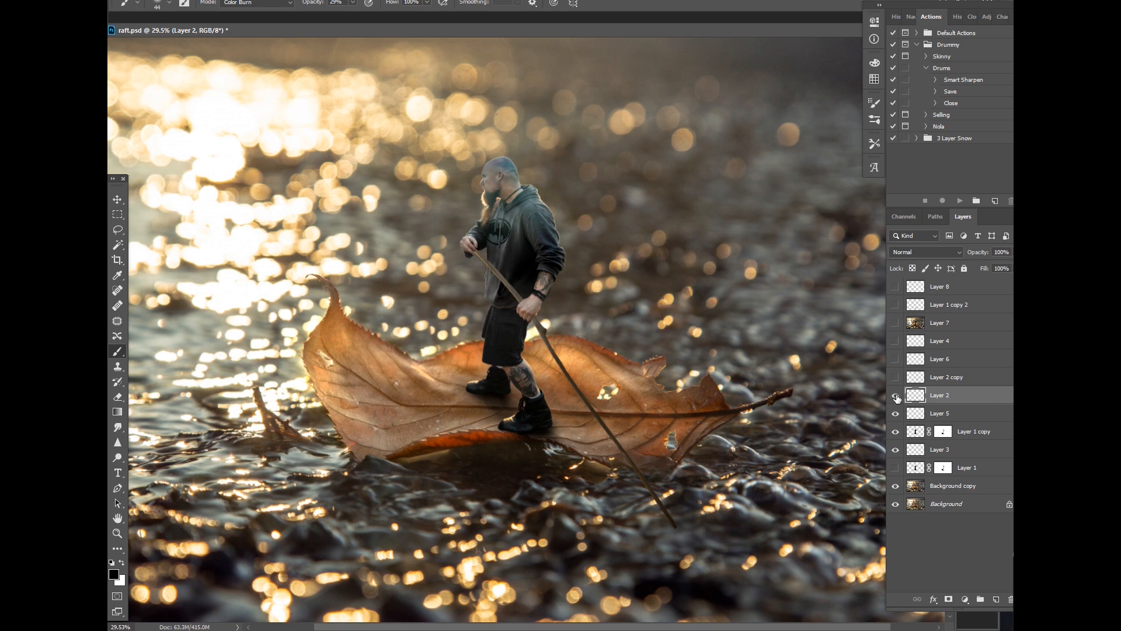
{"action": "left_click", "coordinate": [896, 396]}
{"action": "left_click", "coordinate": [896, 396]}
Select Layer 2 copy, check its visibility and leave it hidden, with Layer 6 shown.
{"action": "left_click", "coordinate": [913, 377]}
{"action": "left_click", "coordinate": [896, 378]}
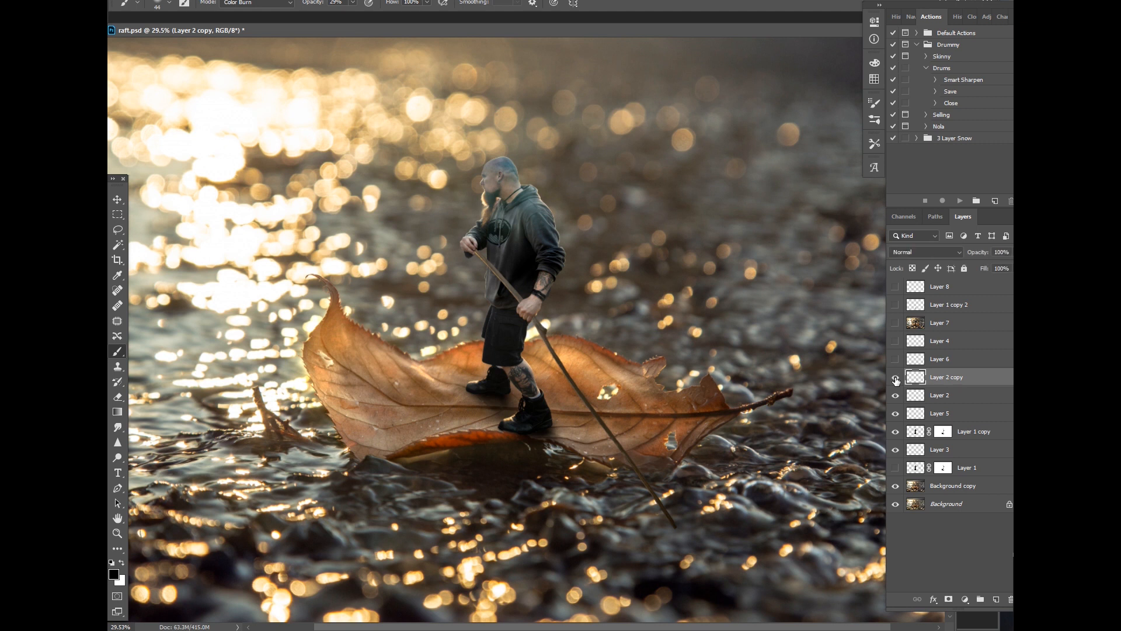
{"action": "left_click_drag", "start_coordinate": [895, 379], "coordinate": [895, 367]}
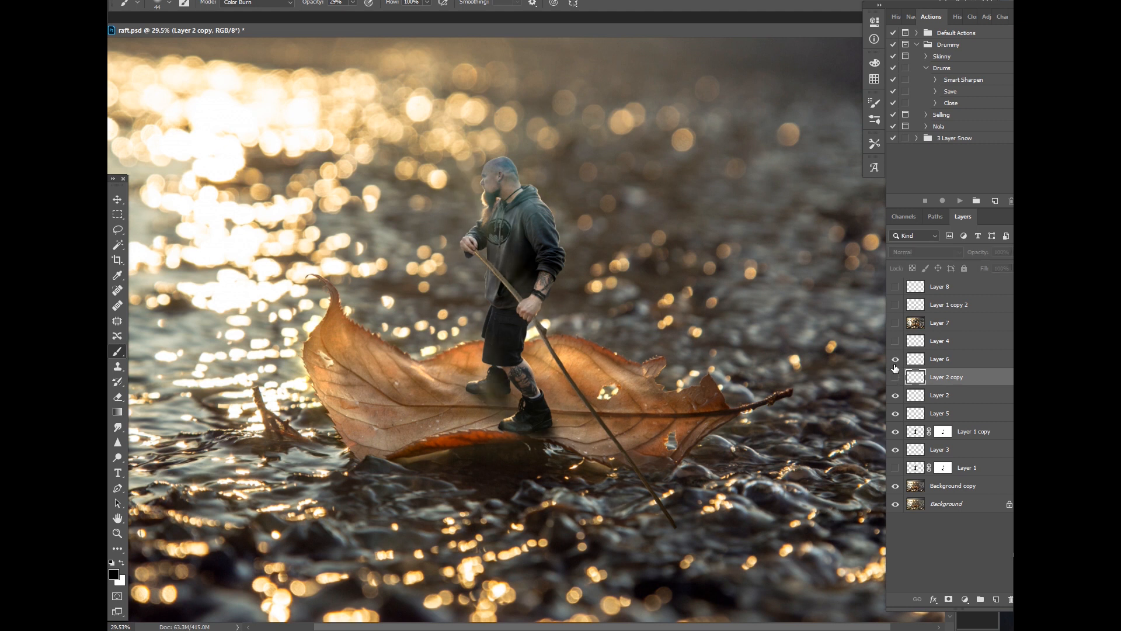
Select Layer 6, set to Screen mode, and toggle it to compare the haze over the man's boots, leaving it shown.
{"action": "left_click", "coordinate": [918, 361]}
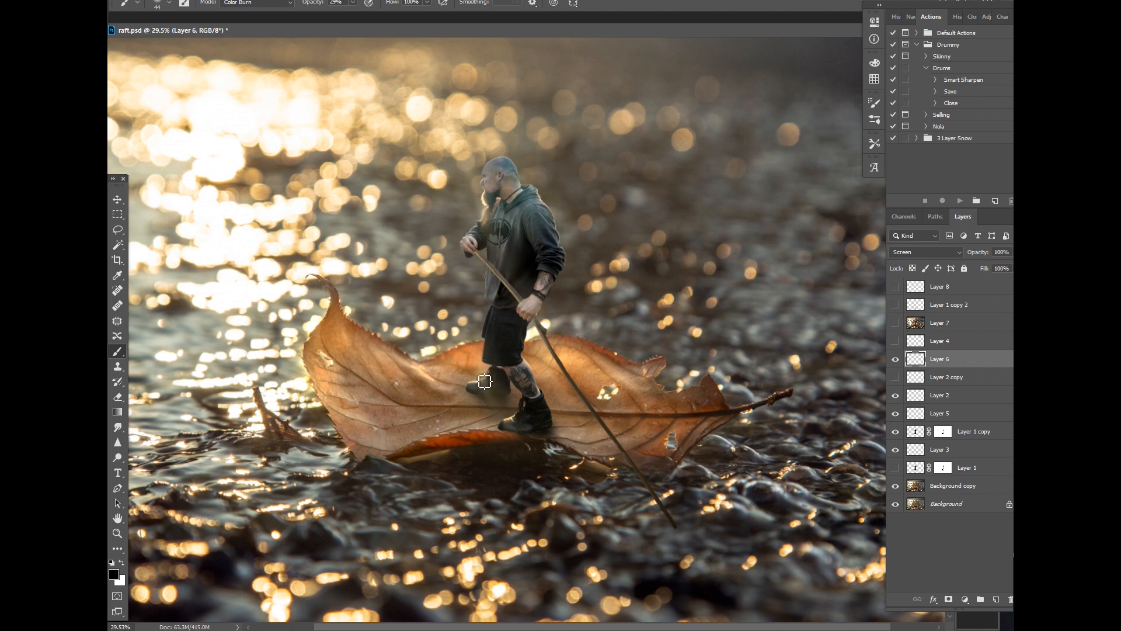
{"action": "left_click", "coordinate": [897, 361]}
{"action": "left_click", "coordinate": [896, 361]}
{"action": "left_click", "coordinate": [896, 360]}
{"action": "left_click", "coordinate": [897, 361]}
Show and select Layer 4, and toggle it to compare the stick near the man's hands, leaving it shown.
{"action": "left_click", "coordinate": [893, 342]}
{"action": "left_click", "coordinate": [895, 342]}
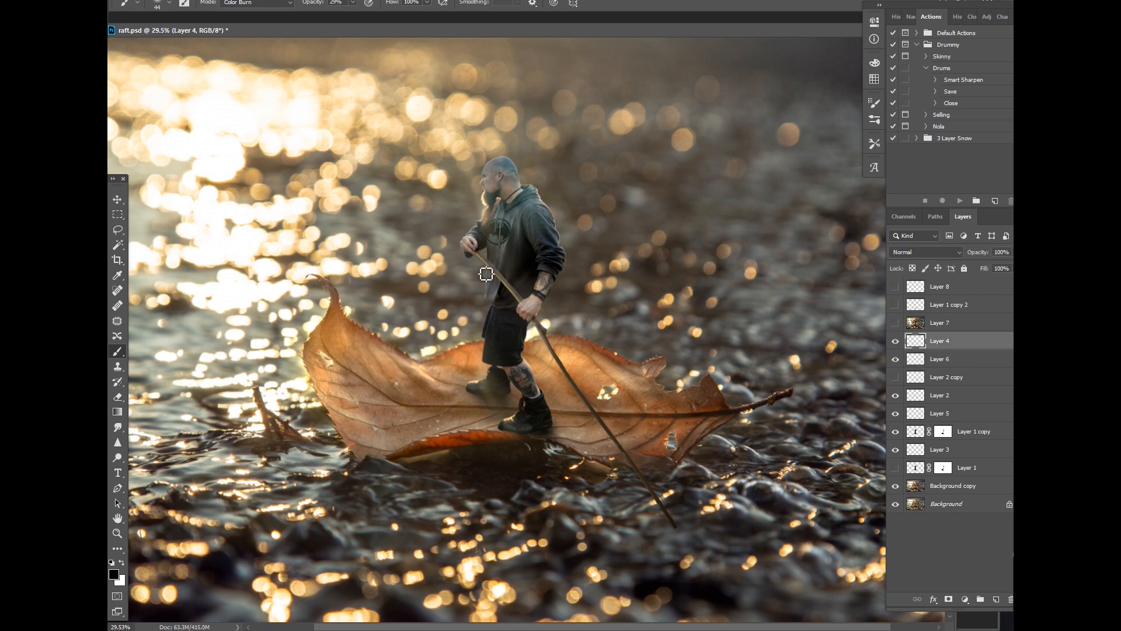
{"action": "left_click", "coordinate": [895, 343]}
{"action": "left_click", "coordinate": [896, 343]}
Show Layer 7 and bring the entire composite image into view.
{"action": "left_click", "coordinate": [896, 324]}
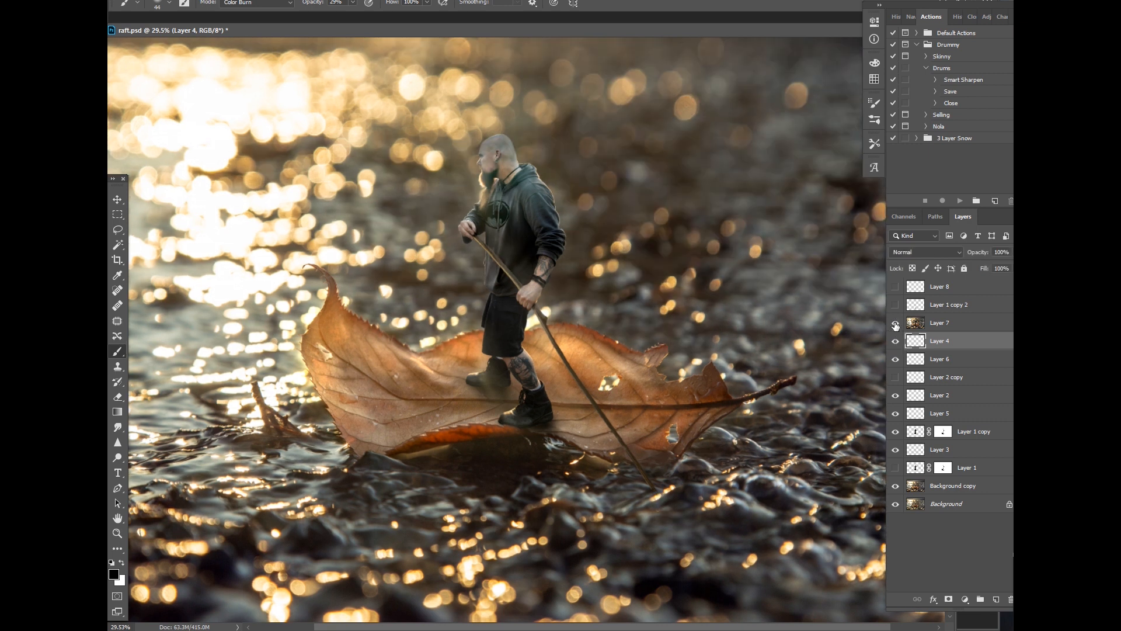
{"action": "scroll", "coordinate": [804, 343], "scroll_direction": "down", "scroll_amount": 3}
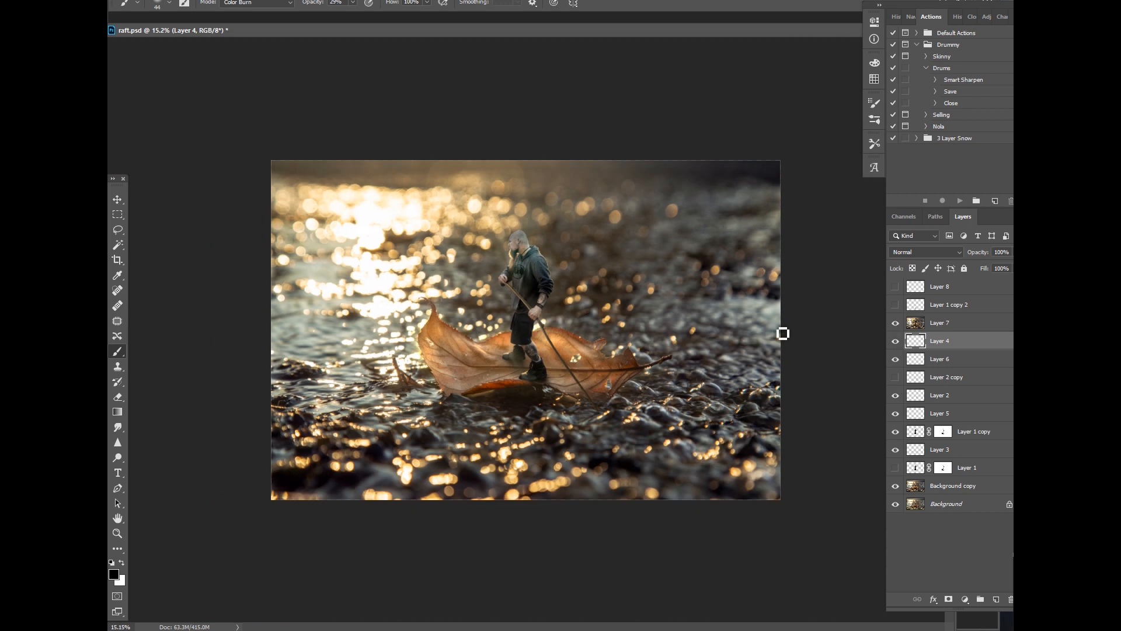
Toggle Layer 7 to compare the whole image with and without it, leaving it shown.
{"action": "left_click", "coordinate": [895, 324]}
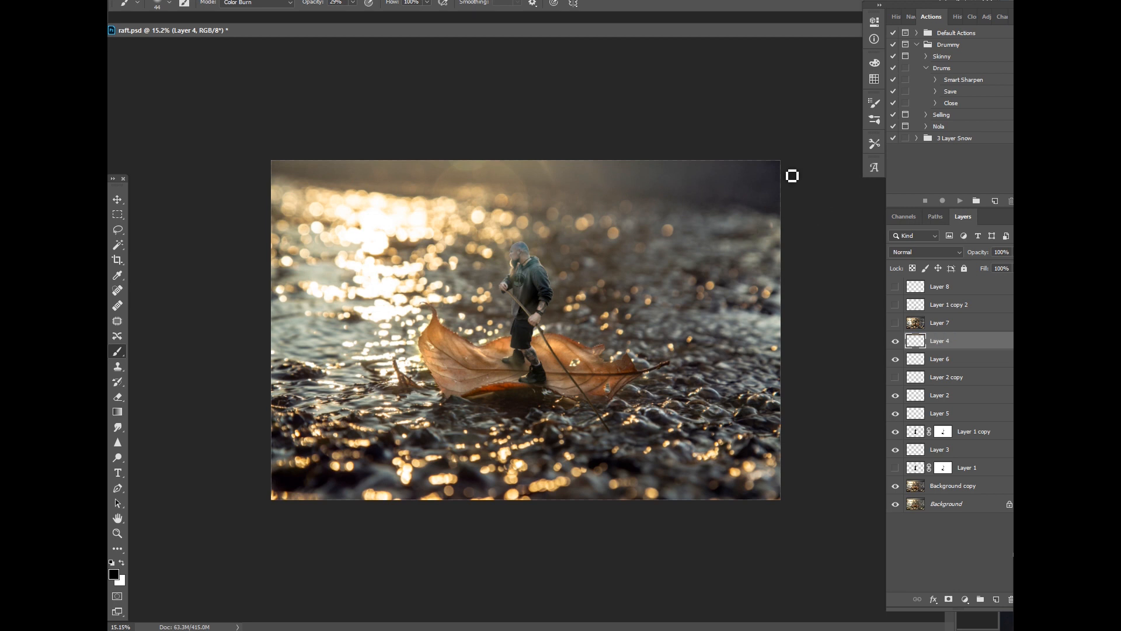
{"action": "left_click", "coordinate": [896, 323]}
{"action": "left_click", "coordinate": [896, 324]}
{"action": "left_click", "coordinate": [896, 324]}
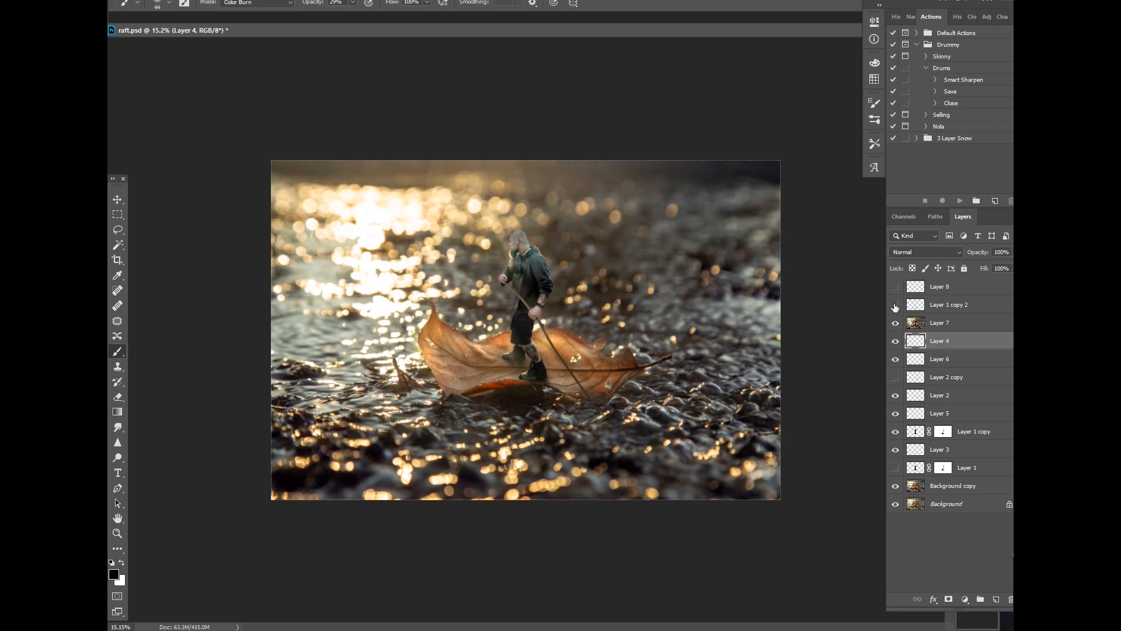
Show and select Layer 1 copy 2, and toggle it to compare the water below the leaf, leaving it shown.
{"action": "left_click", "coordinate": [895, 305]}
{"action": "scroll", "coordinate": [584, 397], "scroll_direction": "up", "scroll_amount": 9}
{"action": "scroll", "coordinate": [620, 358], "scroll_direction": "down", "scroll_amount": 4}
{"action": "left_click_drag", "start_coordinate": [723, 26], "coordinate": [636, 37]}
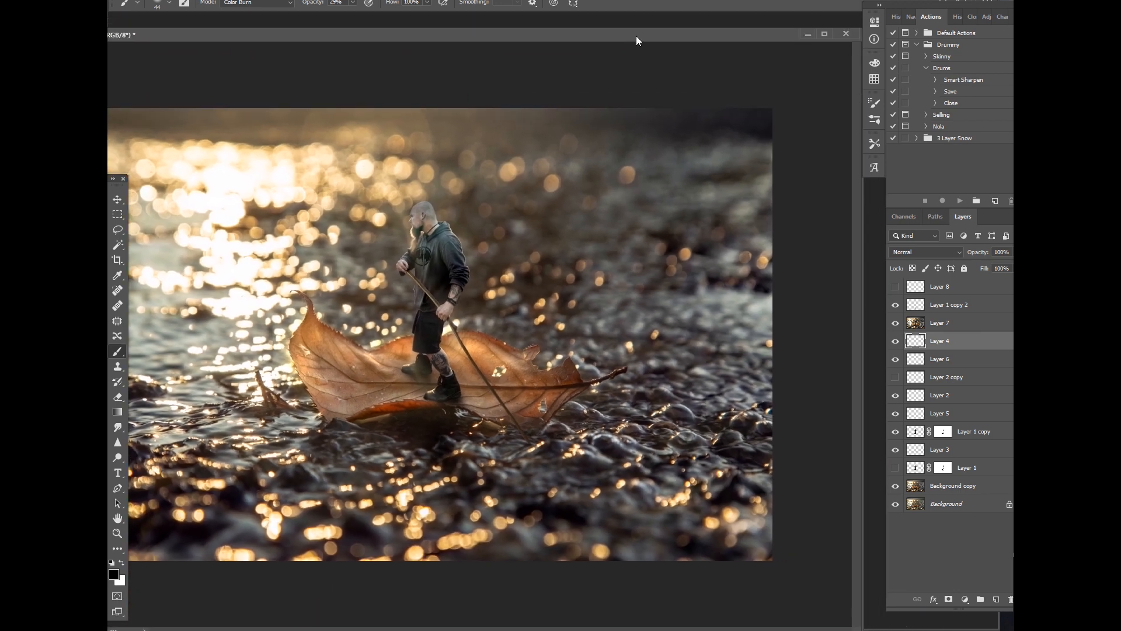
{"action": "left_click", "coordinate": [895, 305]}
{"action": "left_click", "coordinate": [929, 305]}
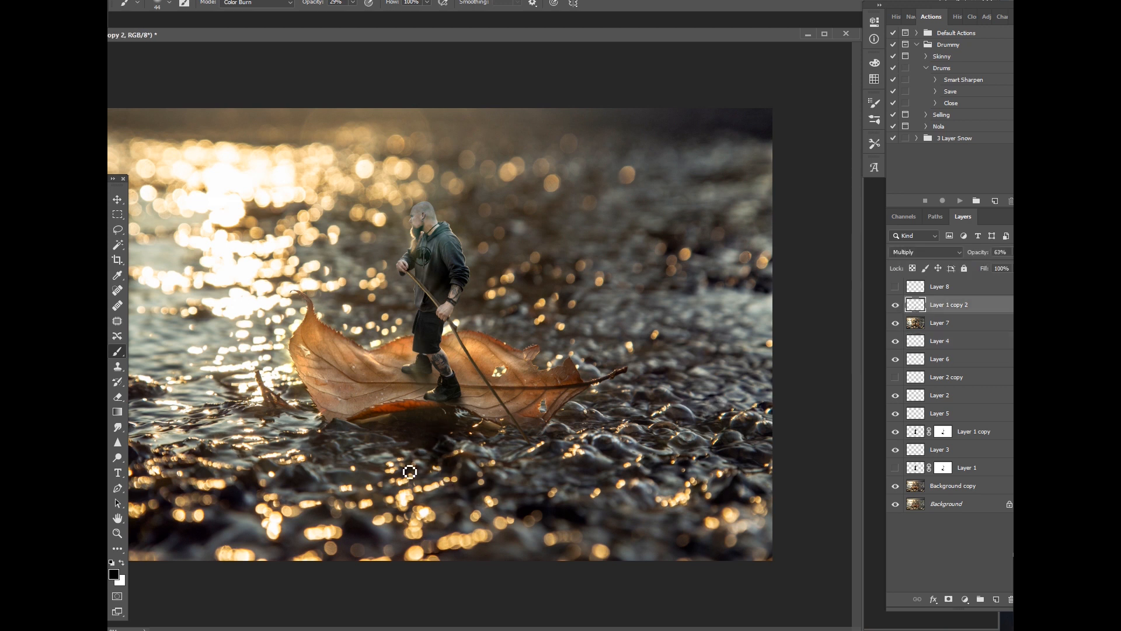
{"action": "left_click", "coordinate": [896, 305]}
{"action": "left_click", "coordinate": [896, 305]}
Show Layer 8 and toggle it to compare its effect on the man and leaf up close, leaving it shown.
{"action": "left_click", "coordinate": [895, 287]}
{"action": "left_click", "coordinate": [895, 287]}
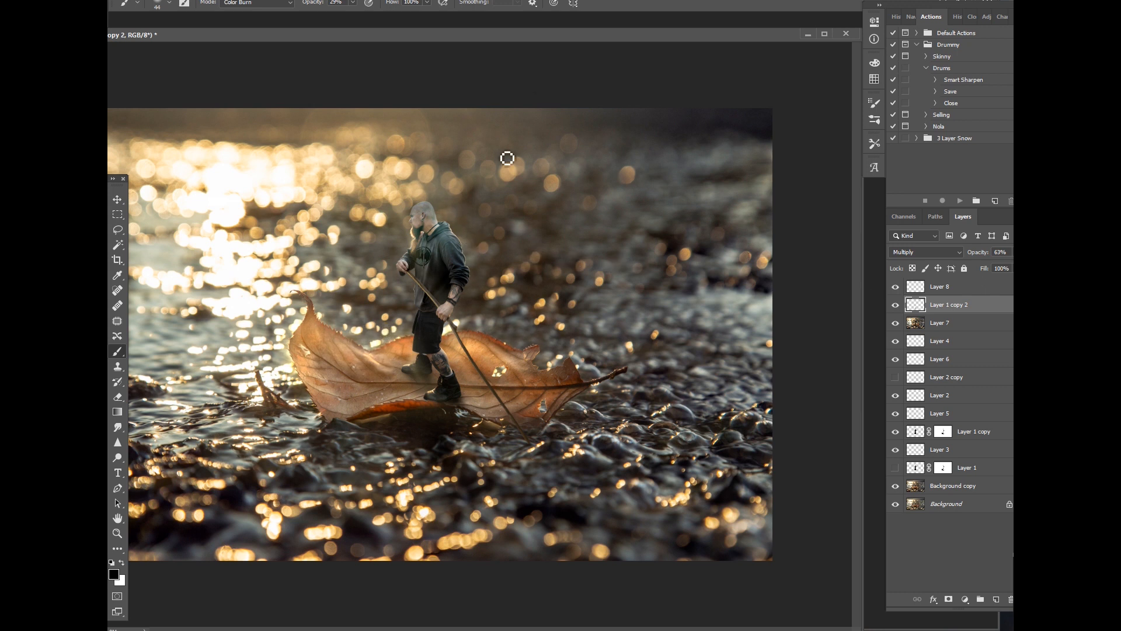
{"action": "left_click_drag", "start_coordinate": [556, 35], "coordinate": [629, 26]}
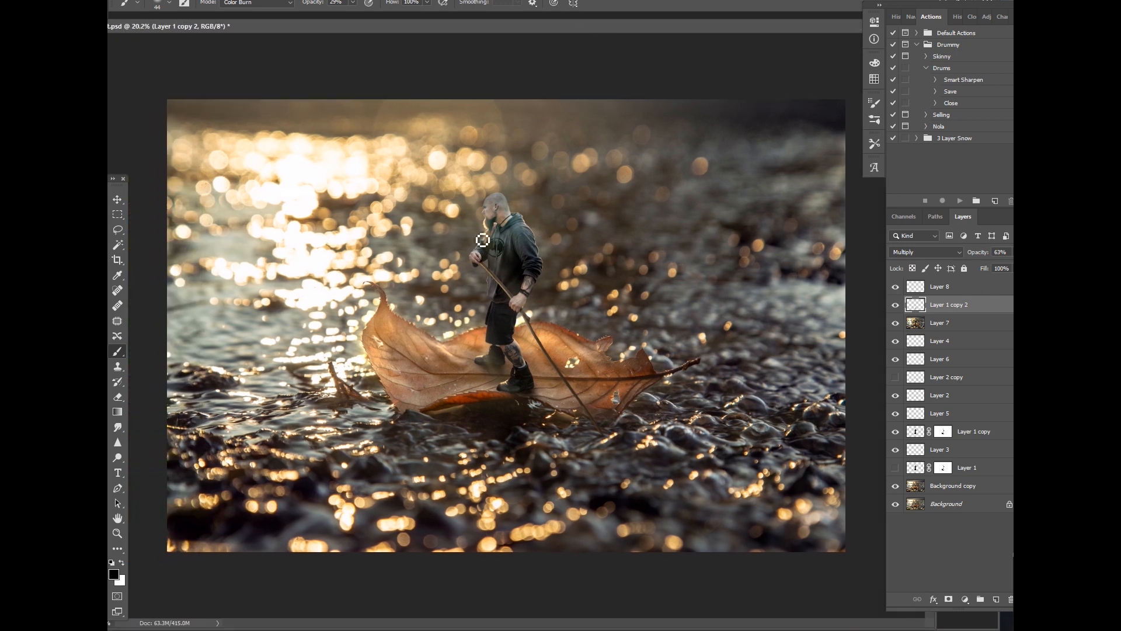
{"action": "scroll", "coordinate": [482, 240], "scroll_direction": "up", "scroll_amount": 3}
{"action": "left_click", "coordinate": [897, 289]}
{"action": "left_click", "coordinate": [896, 289]}
{"action": "left_click", "coordinate": [896, 288]}
{"action": "left_click", "coordinate": [897, 288]}
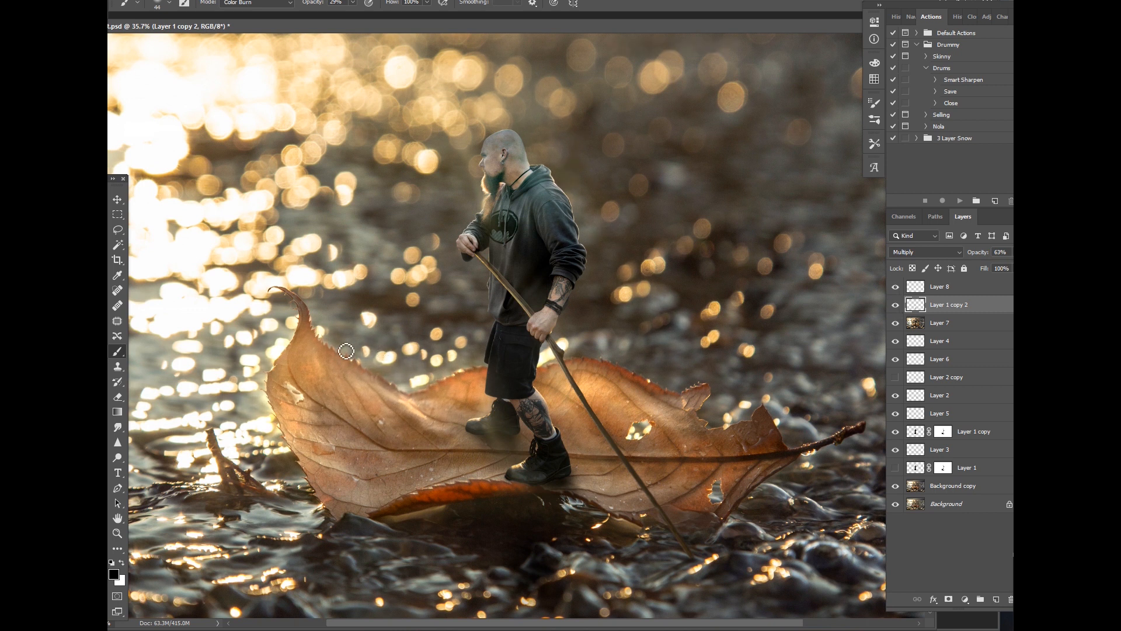
{"action": "left_click", "coordinate": [895, 287]}
{"action": "left_click", "coordinate": [896, 287]}
Hide Layer 8 with the entire composite in view to compare the overall light.
{"action": "key", "text": "ctrl+minus"}
{"action": "key", "text": "ctrl+minus"}
{"action": "key", "text": "ctrl+minus"}
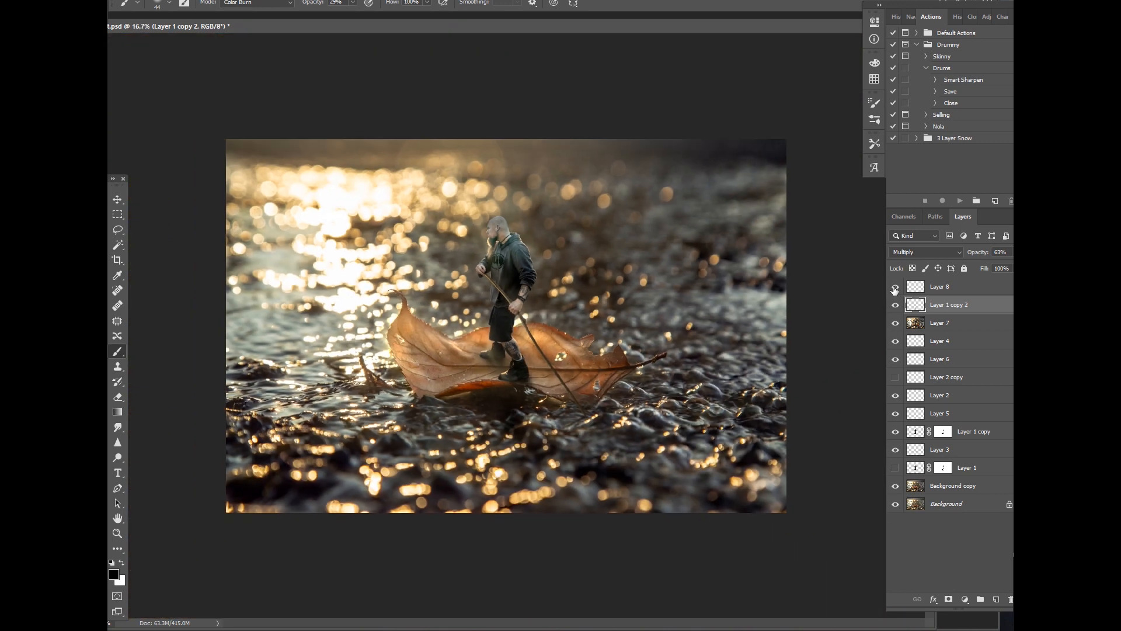
{"action": "left_click", "coordinate": [895, 287]}
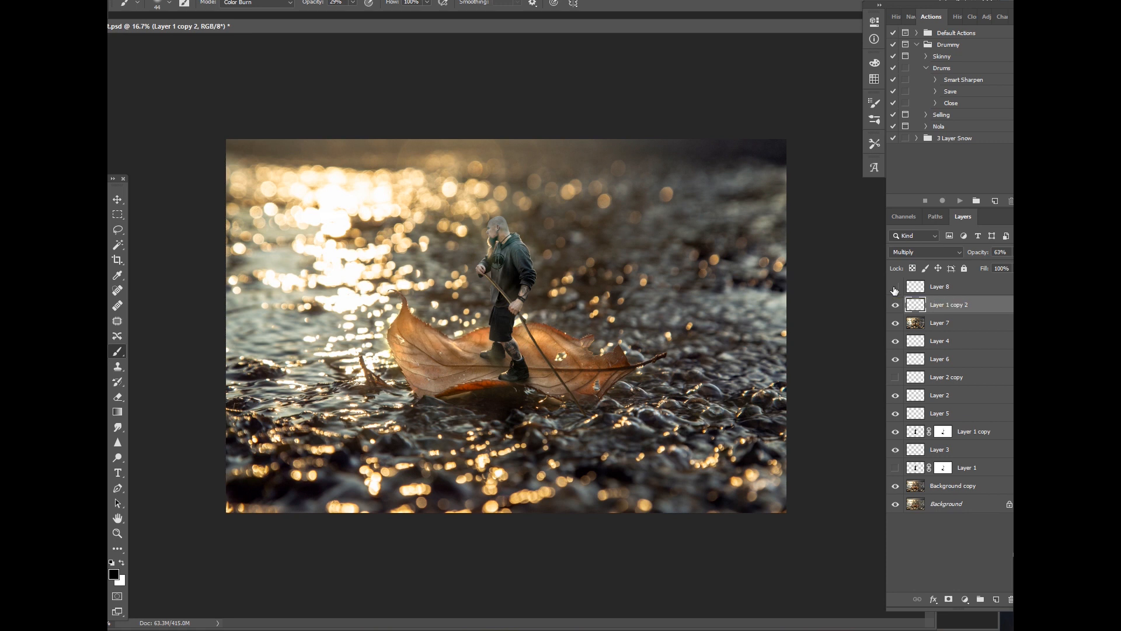
Set the brush opacity to 6%, keeping the entire composite in view.
{"action": "scroll", "coordinate": [806, 348], "scroll_direction": "up", "scroll_amount": 1}
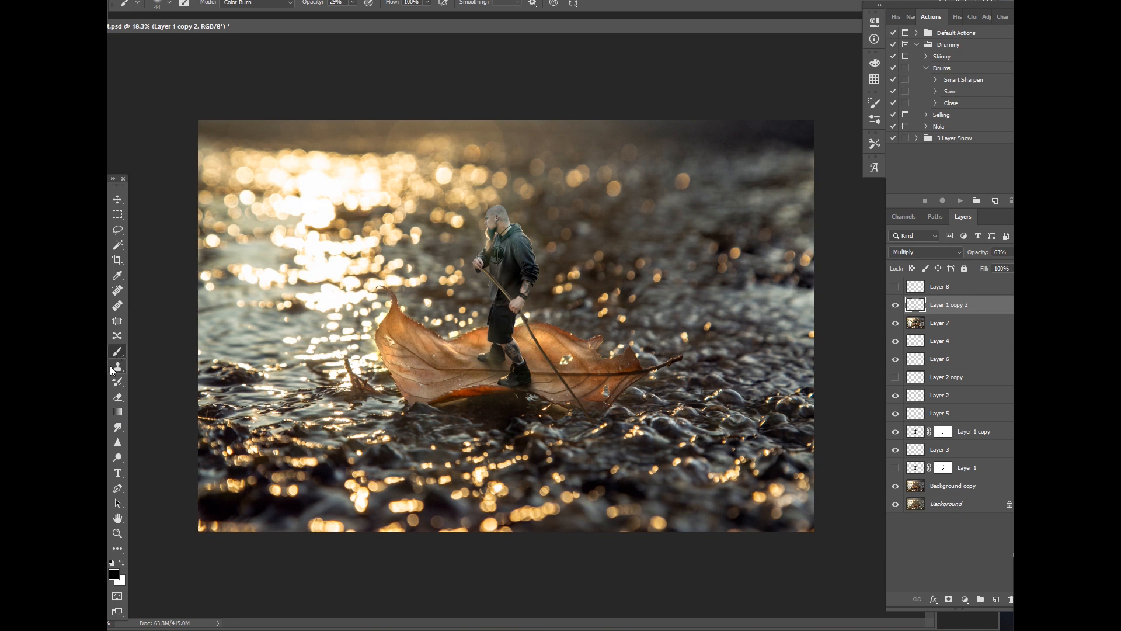
{"action": "left_click", "coordinate": [353, 3]}
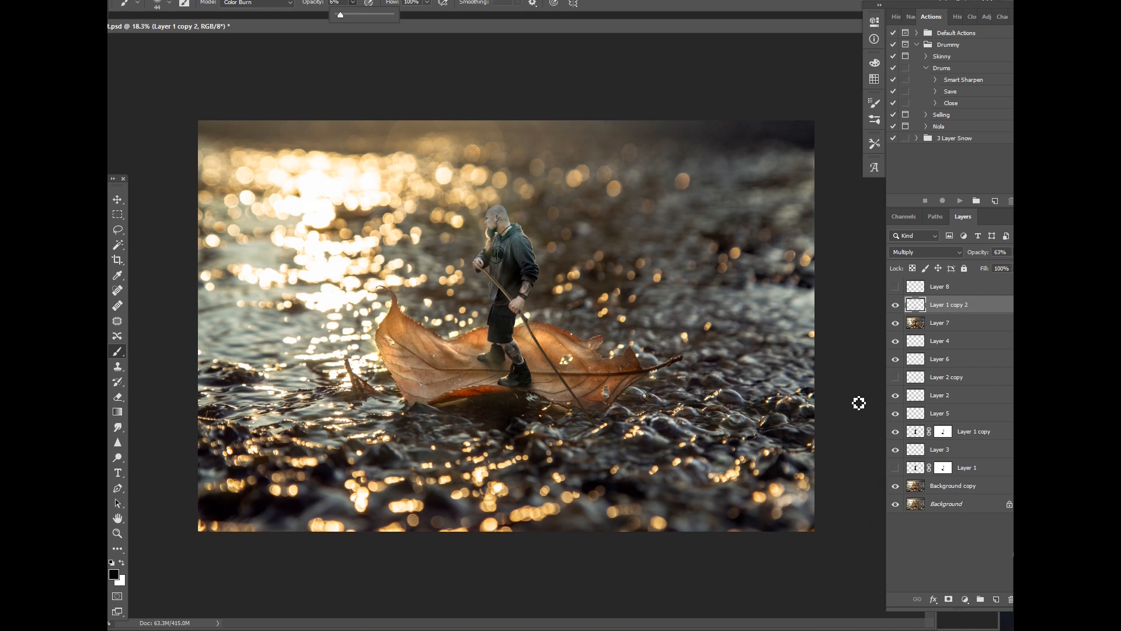
{"action": "scroll", "coordinate": [859, 403], "scroll_direction": "up", "scroll_amount": 1}
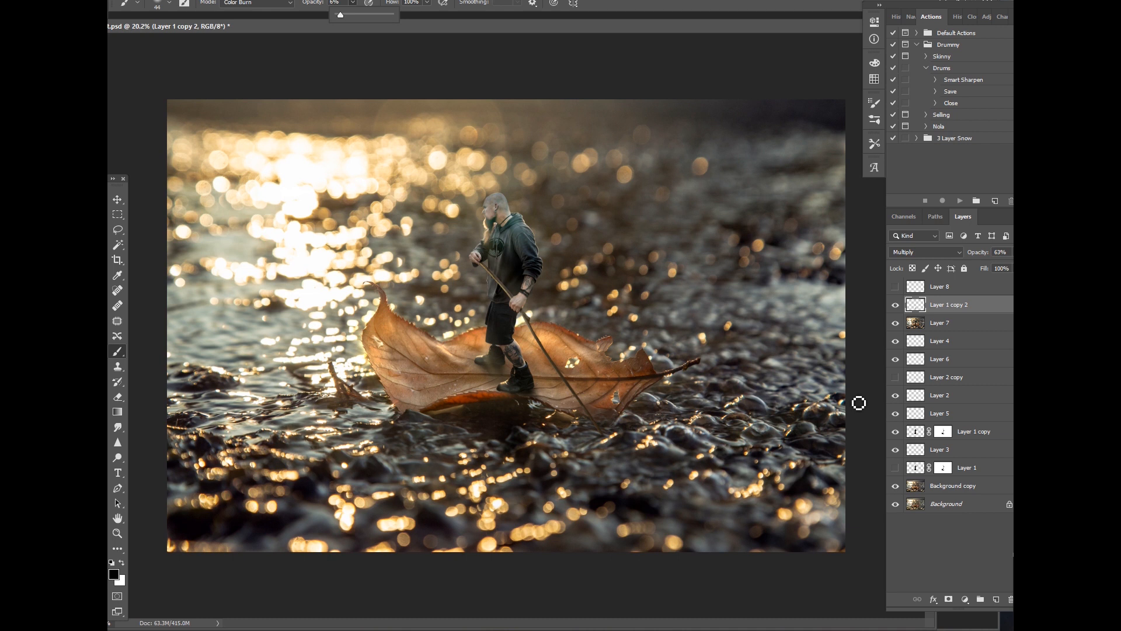